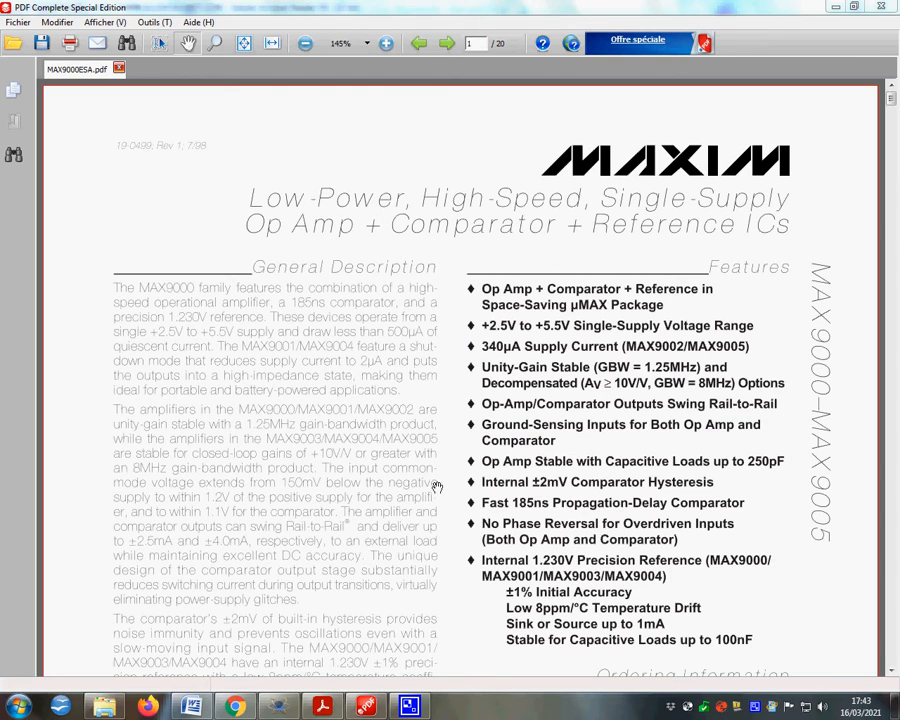
Switch to Acrobat Reader and examine the MAX9000–MAX9005 functional diagrams on page 12 of the datasheet
click(322, 706)
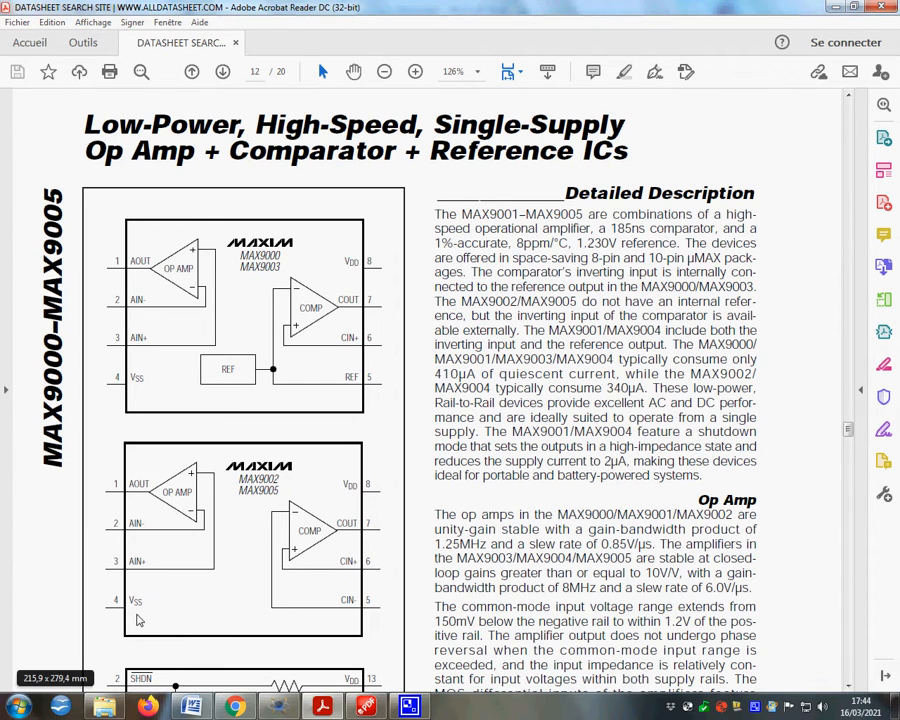
scroll(348, 565, down, 1)
scroll(344, 568, down, 2)
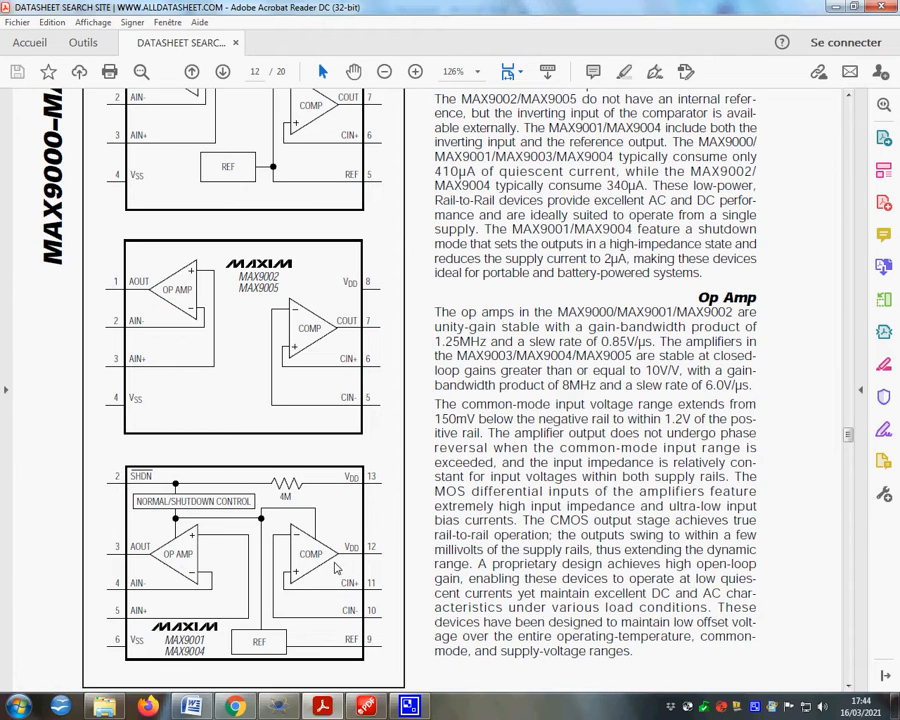
scroll(318, 557, down, 1)
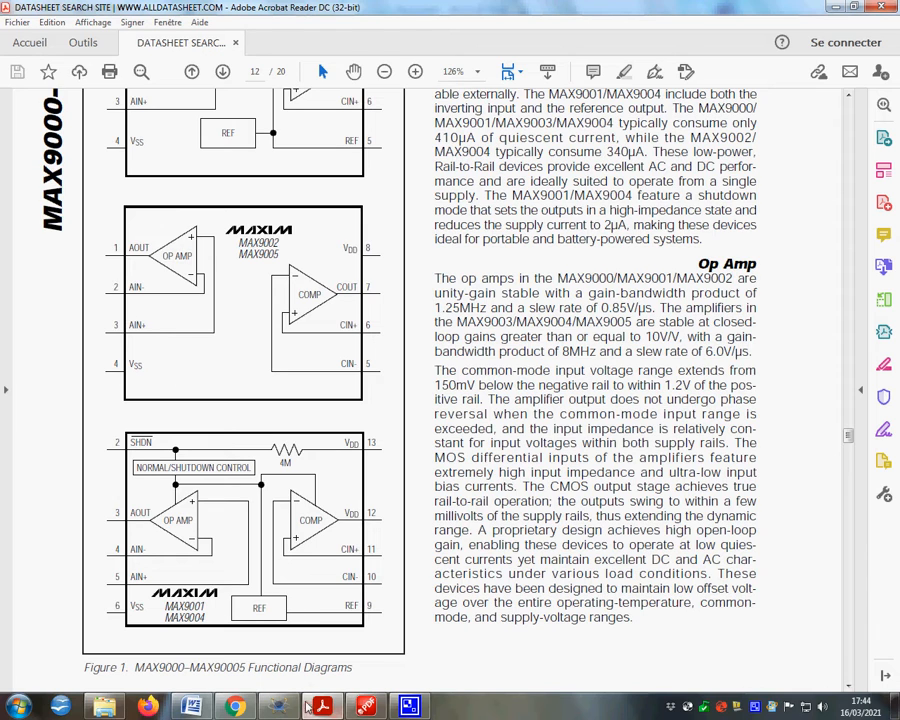
Look at the MAX9003 application circuit in the Word document, and return to the schematic in Proteus
click(196, 709)
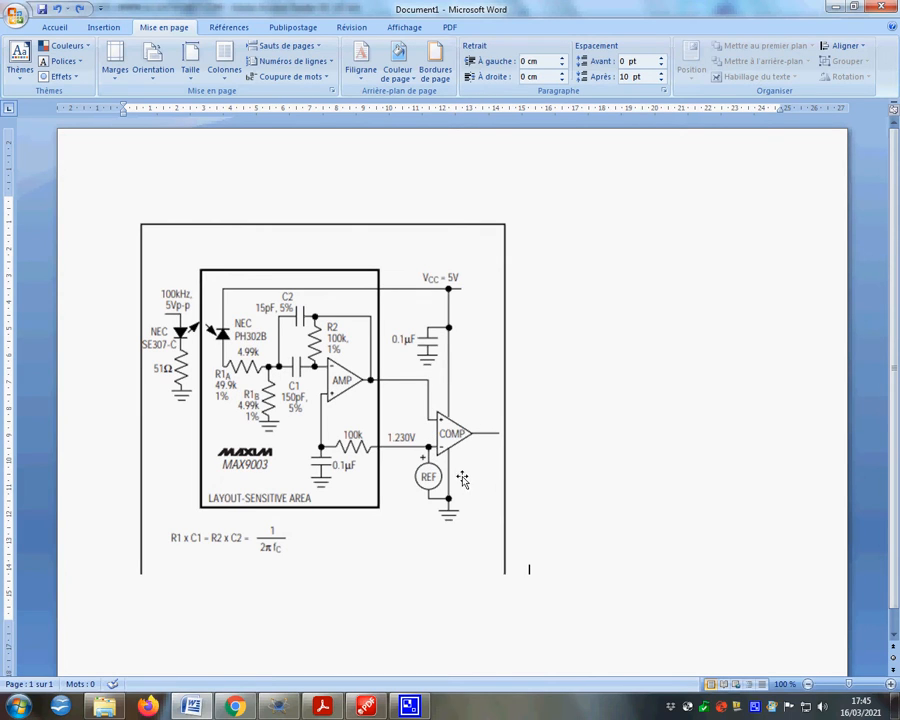
click(279, 708)
scroll(504, 374, up, 2)
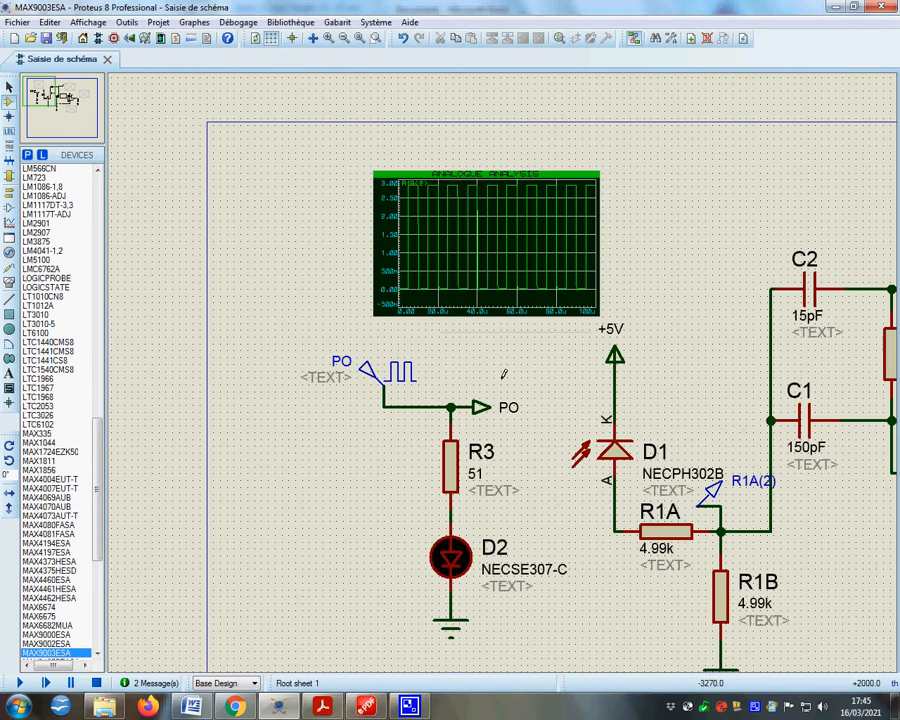
Inspect which net the hidden power pin of photodiode D1 is linked to and compare it with the output terminal above R3
right_click(619, 451)
click(406, 89)
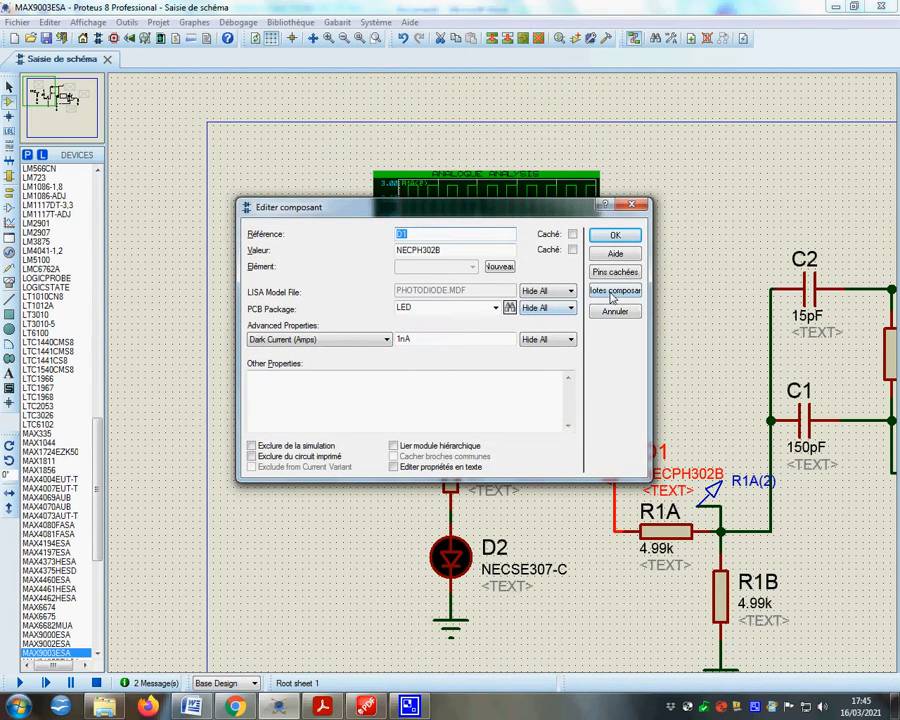
click(612, 274)
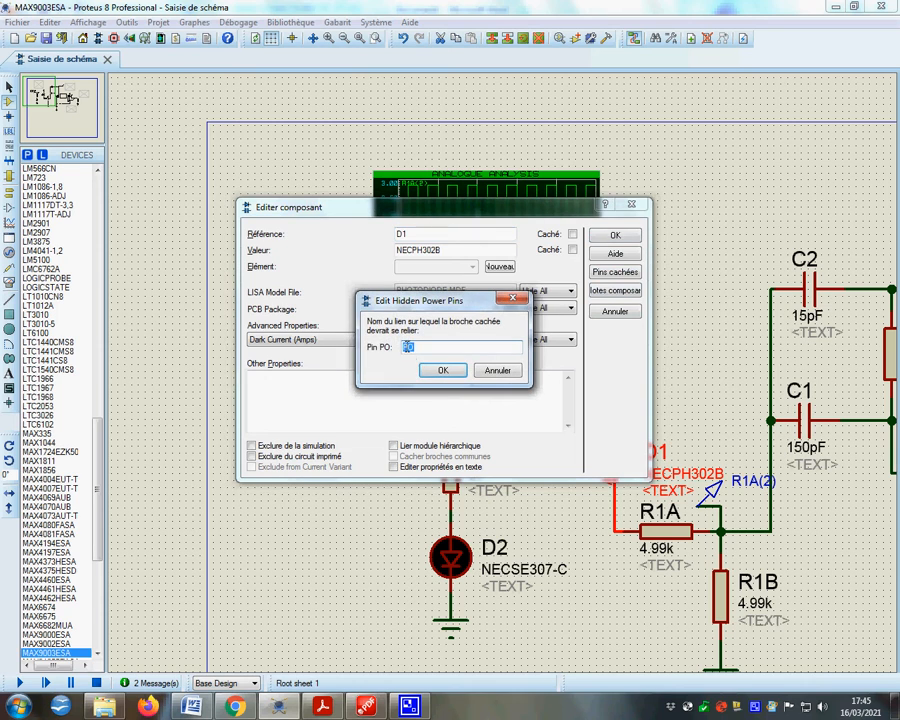
click(441, 369)
click(622, 234)
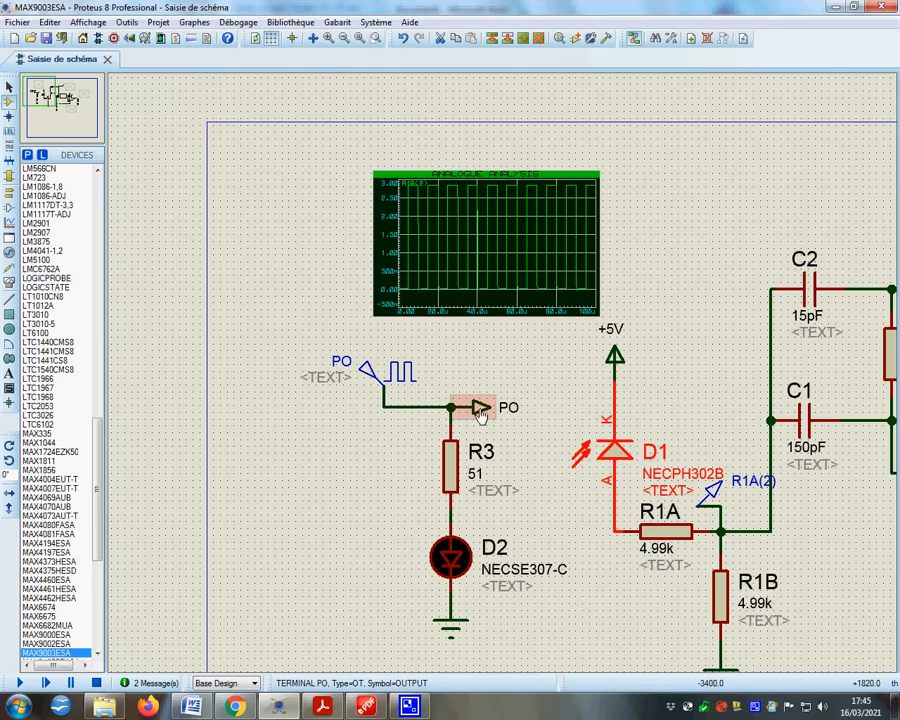
right_click(612, 448)
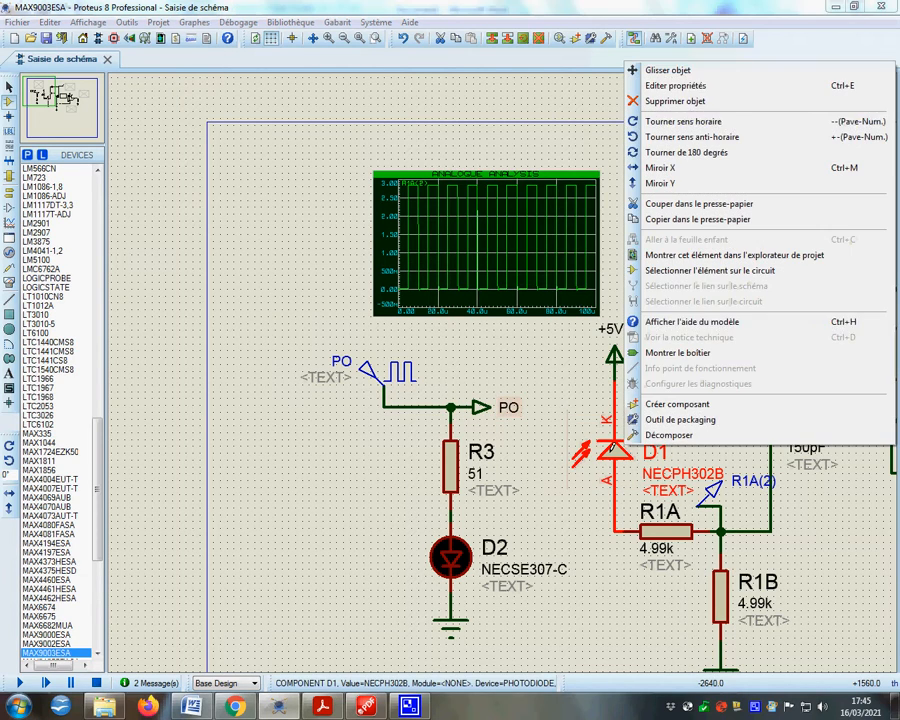
click(680, 87)
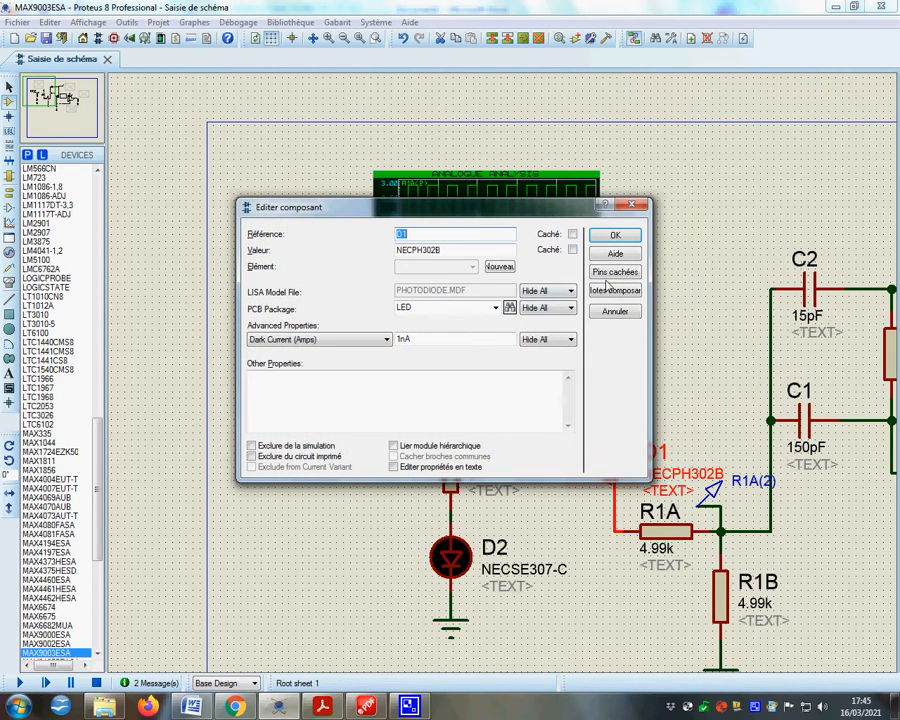
click(612, 272)
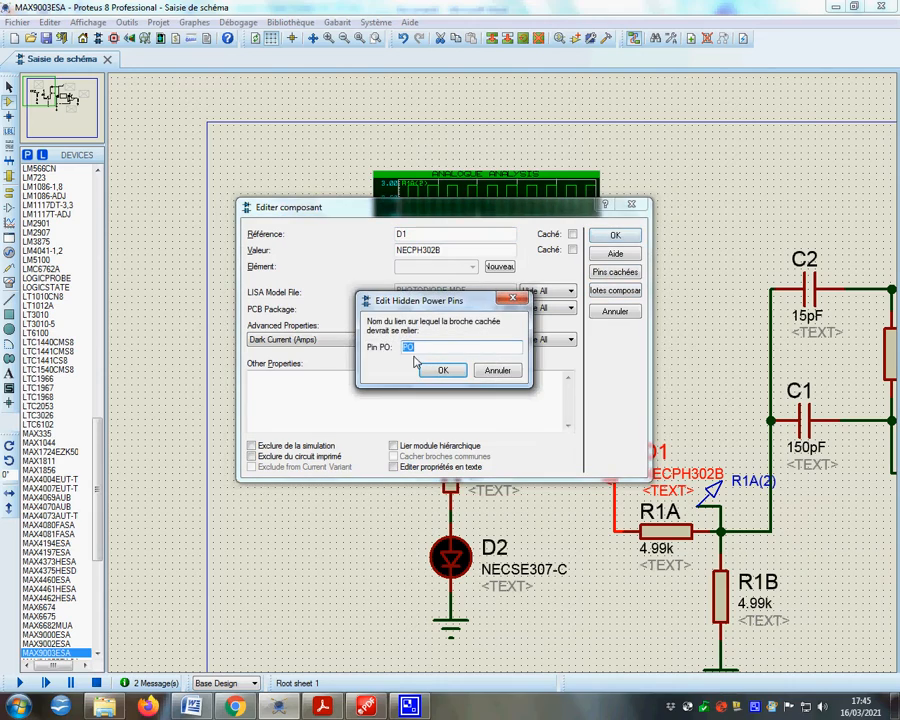
click(442, 370)
click(616, 236)
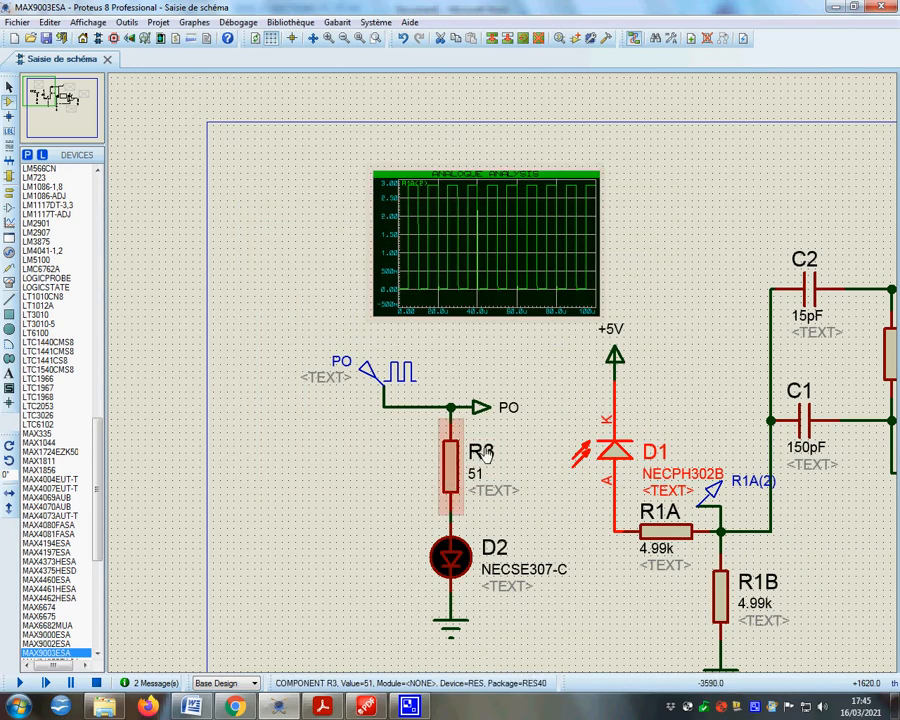
Examine the circuit from the photodiode through U1 to load resistor R4, including its voltage probes and analysis graphs
scroll(599, 444, down, 1)
scroll(582, 326, up, 1)
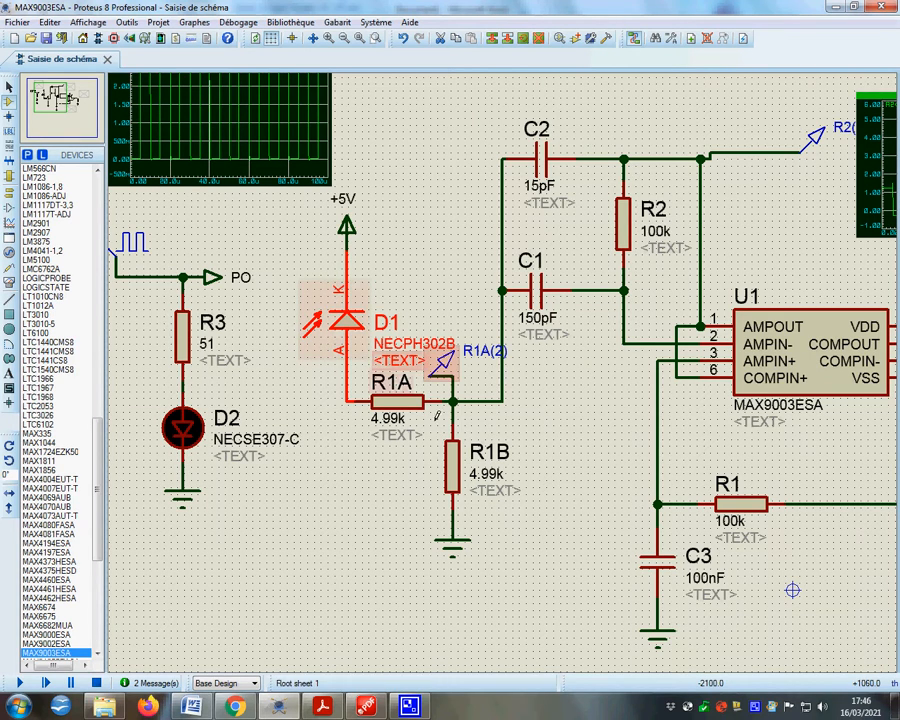
key(F5)
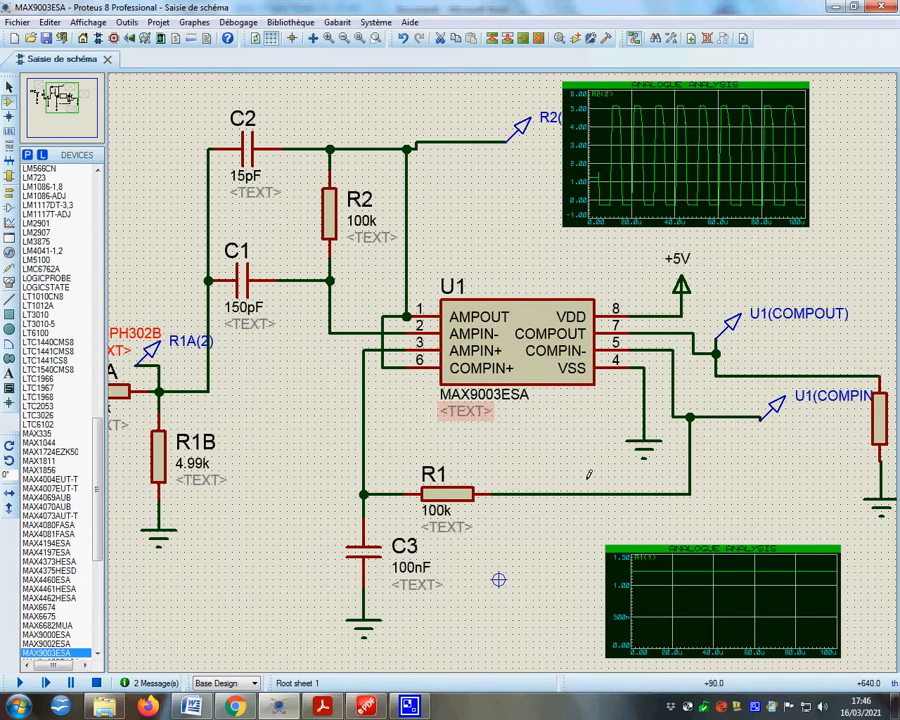
key(space)
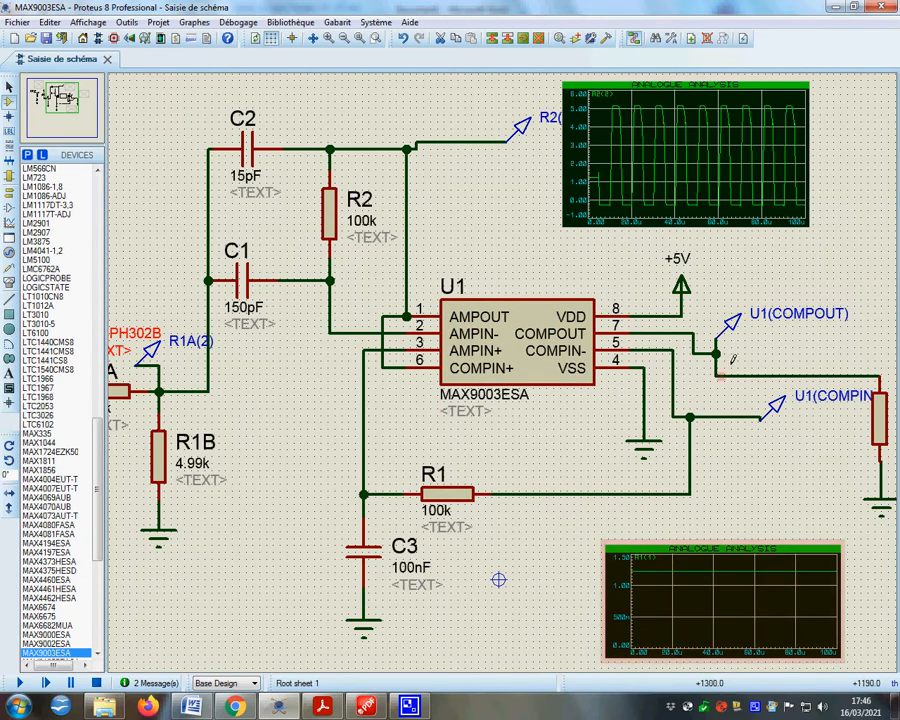
scroll(494, 577, down, 1)
scroll(500, 280, up, 1)
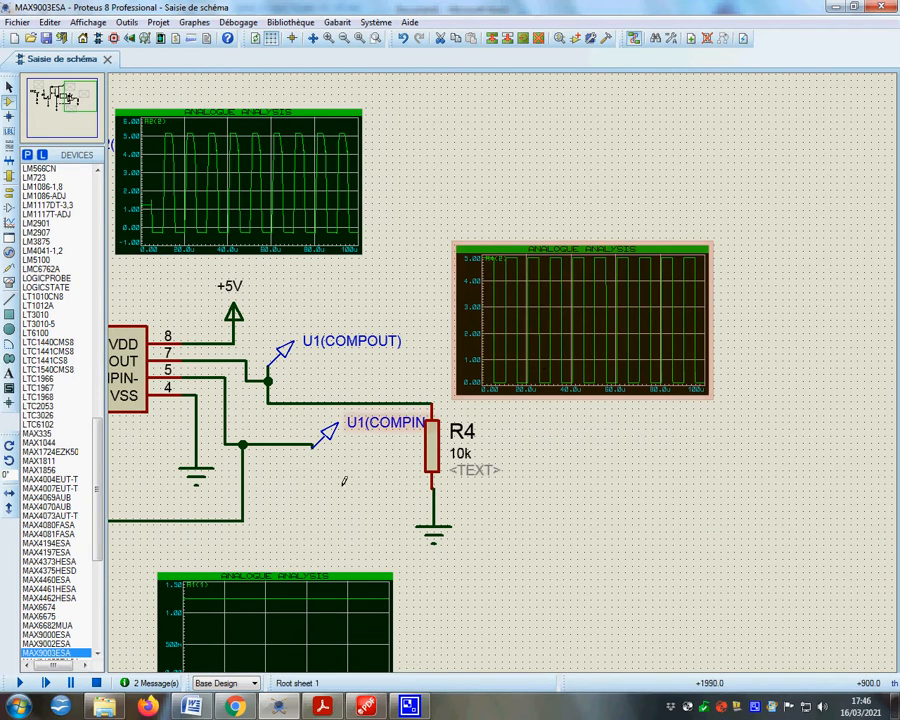
Read the reference voltage on the enlarged R1(1) analogue graph below the comparator, and return to the schematic
scroll(286, 601, down, 1)
scroll(502, 378, up, 2)
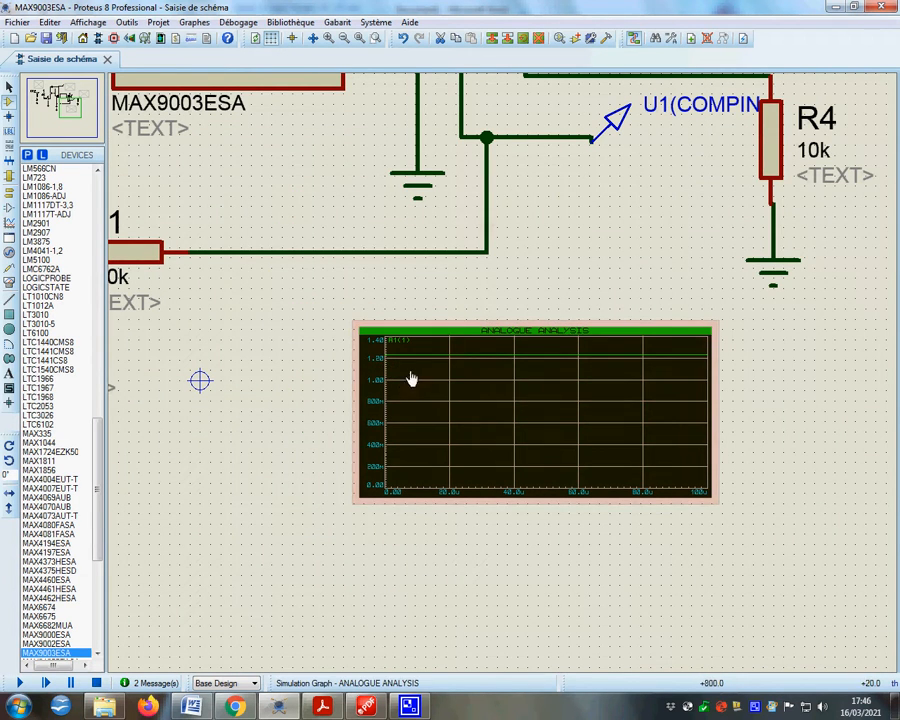
click(430, 345)
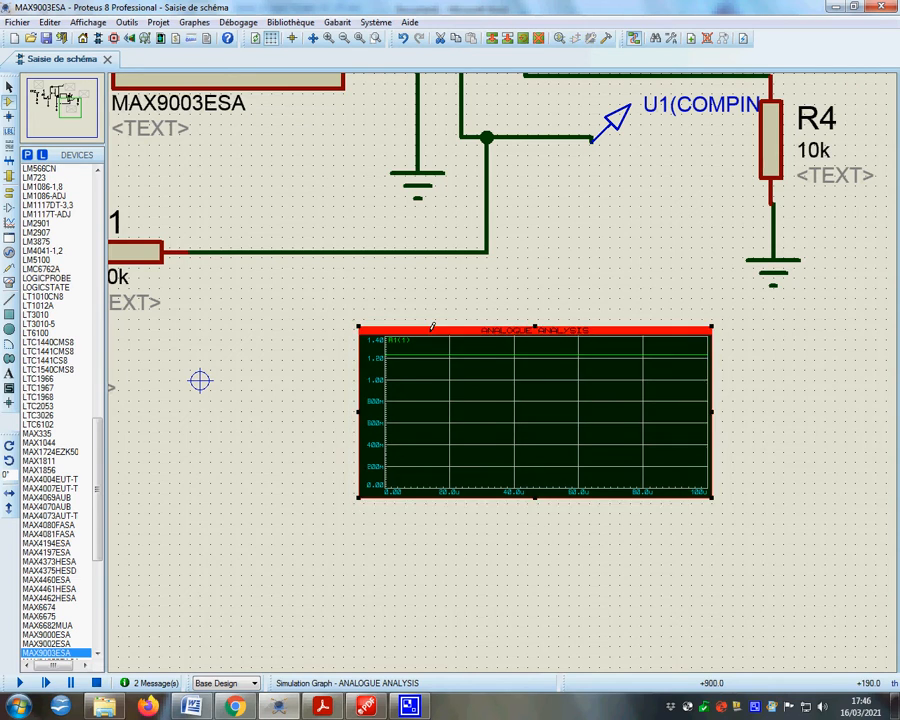
click(236, 121)
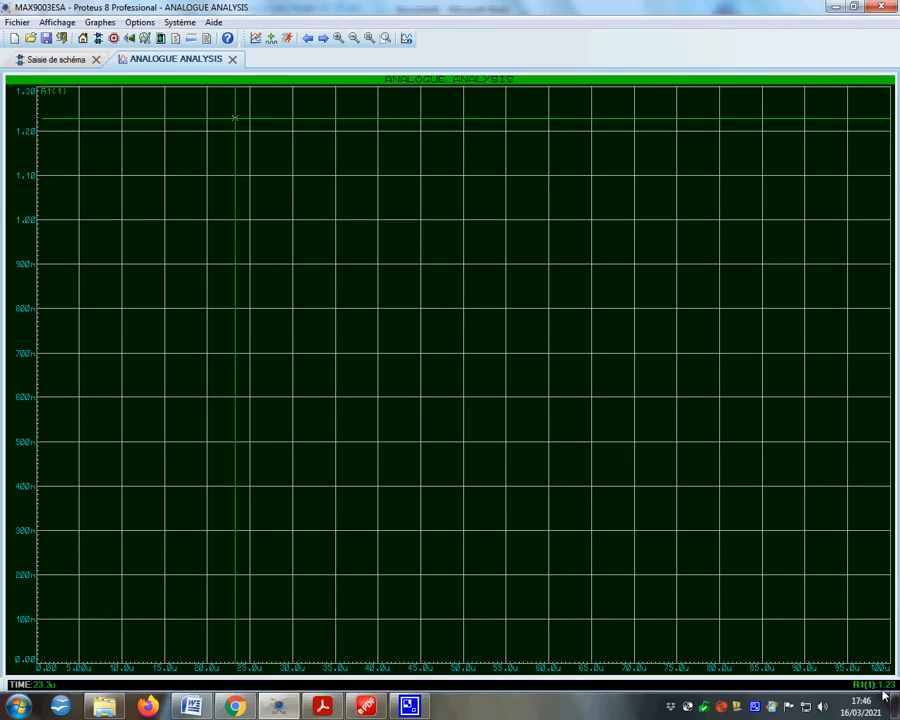
click(233, 60)
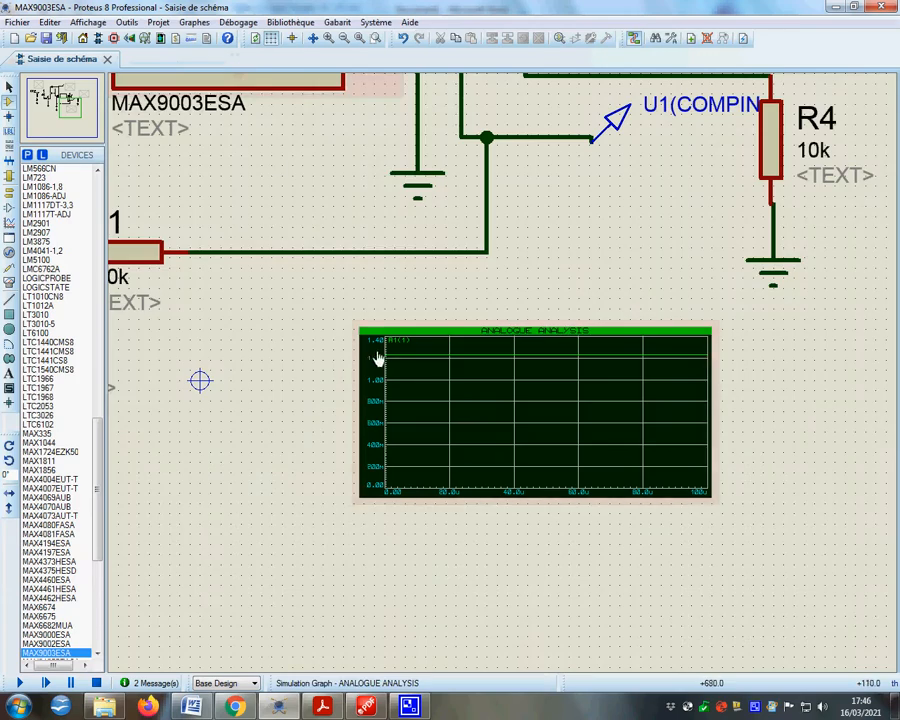
Check the time range settings of the R1A(2) analogue graph above the PO generator
scroll(200, 378, down, 5)
scroll(490, 370, up, 1)
scroll(465, 290, down, 1)
right_click(184, 152)
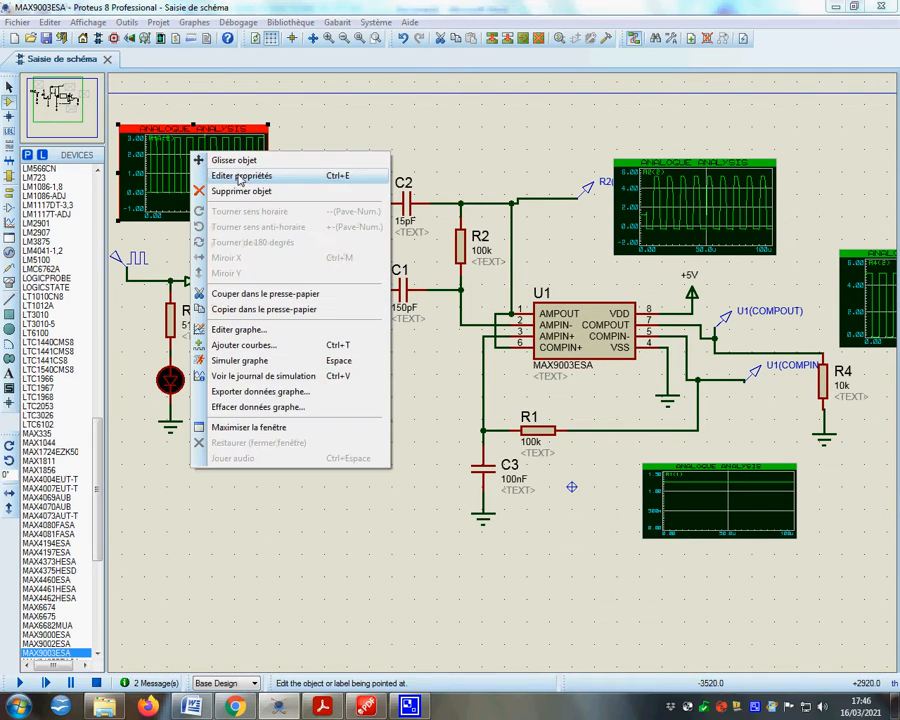
click(236, 175)
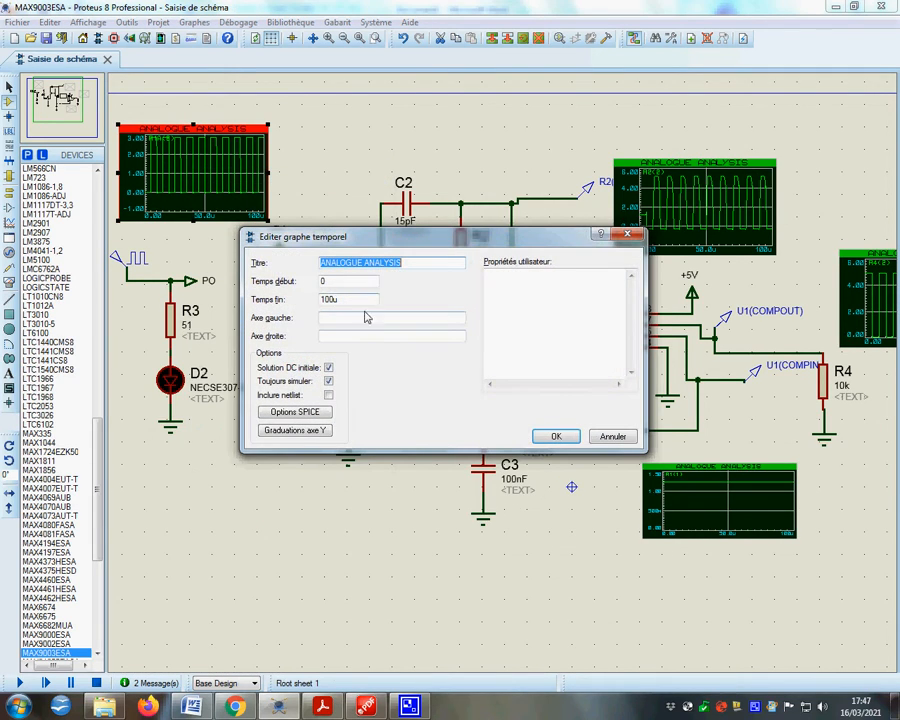
click(557, 436)
Set the frequency of the PO clock generator to 10k Hz
scroll(258, 298, down, 1)
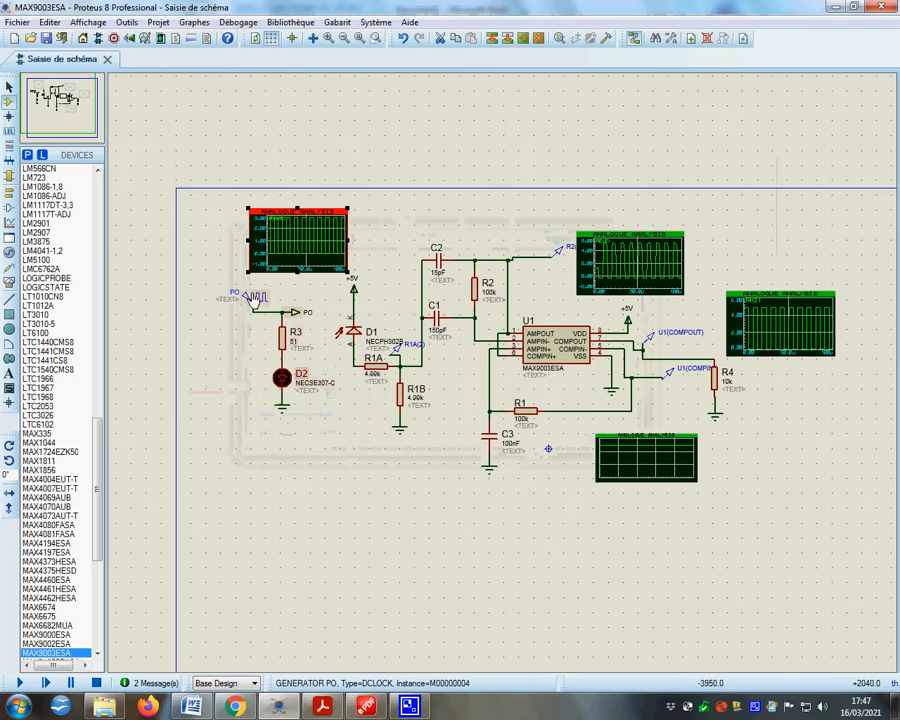
right_click(258, 298)
click(310, 314)
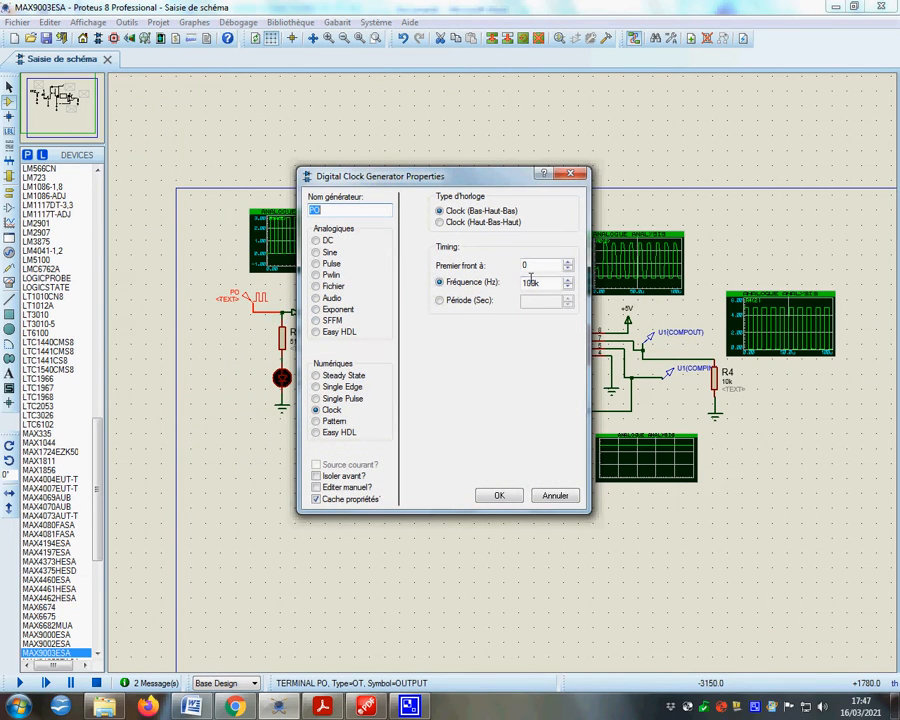
double_click(535, 283)
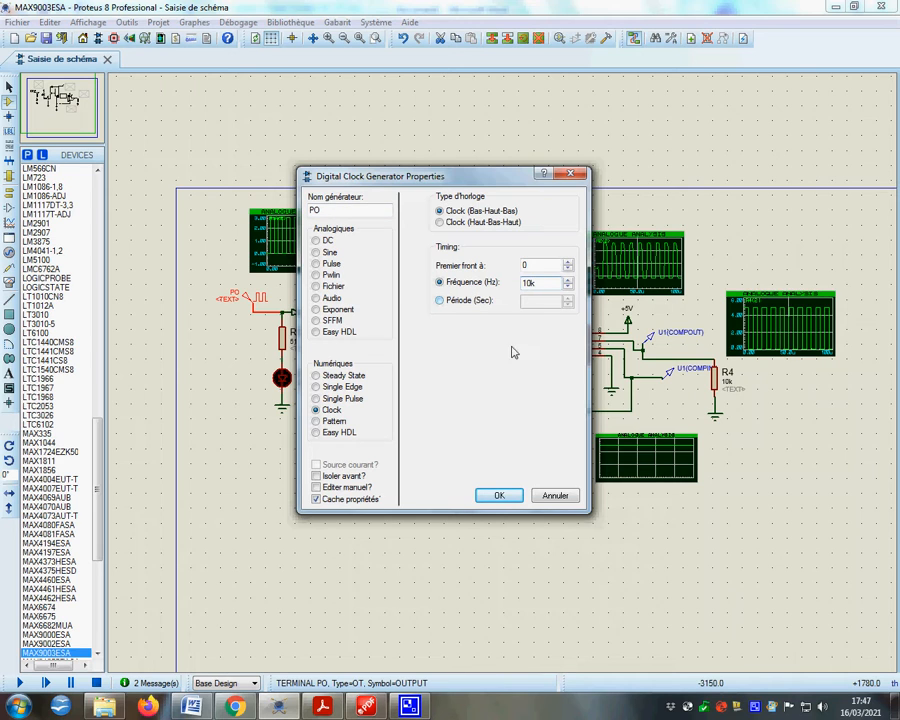
click(497, 495)
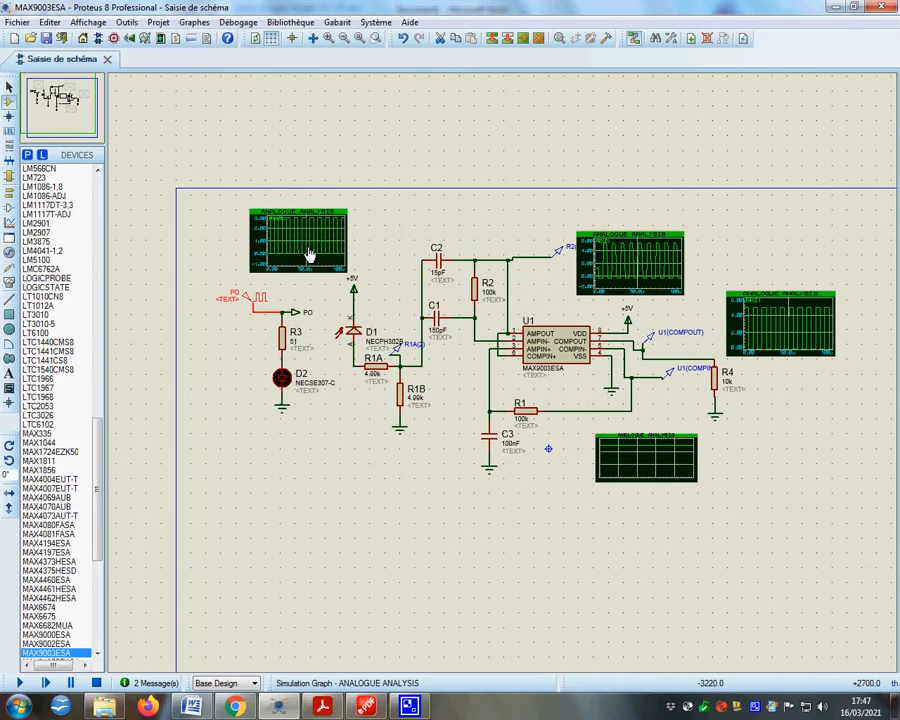
Set the end time of the R1A(2) analogue graph to 1000u and simulate the graph
right_click(308, 254)
click(365, 264)
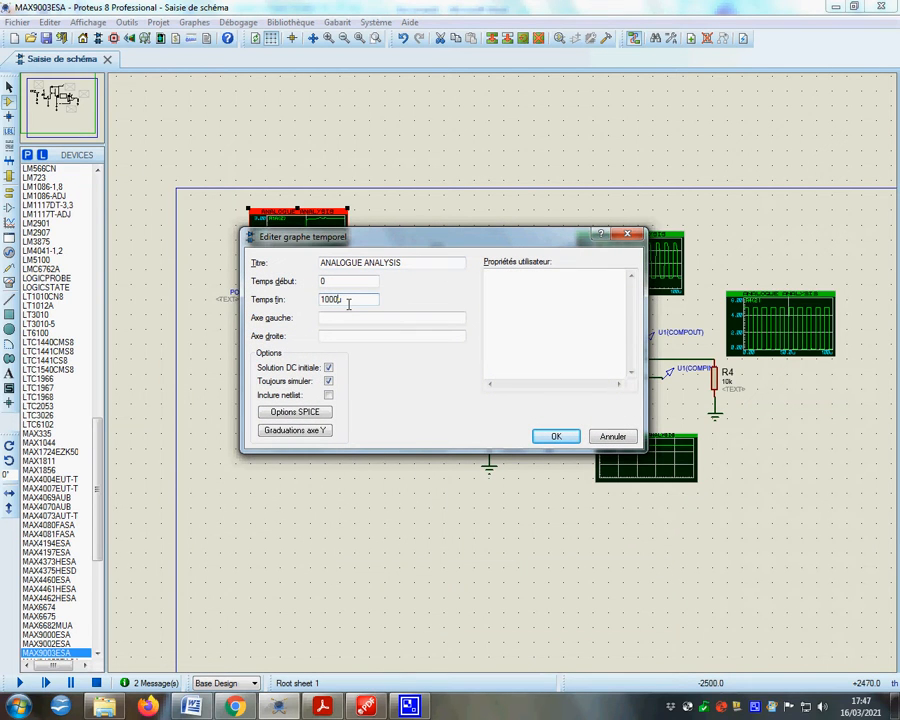
click(556, 436)
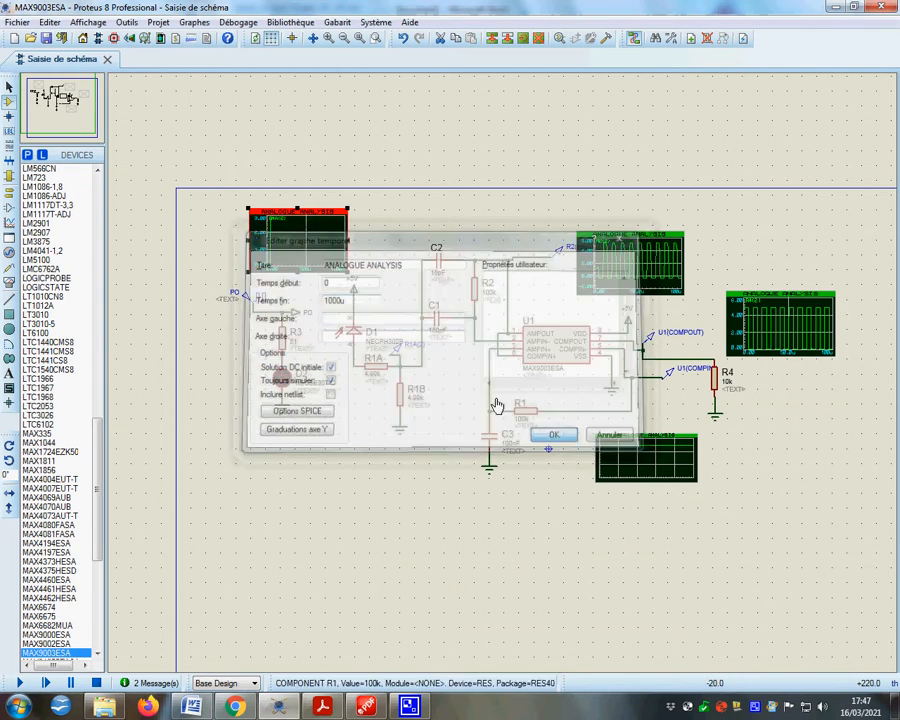
key(space)
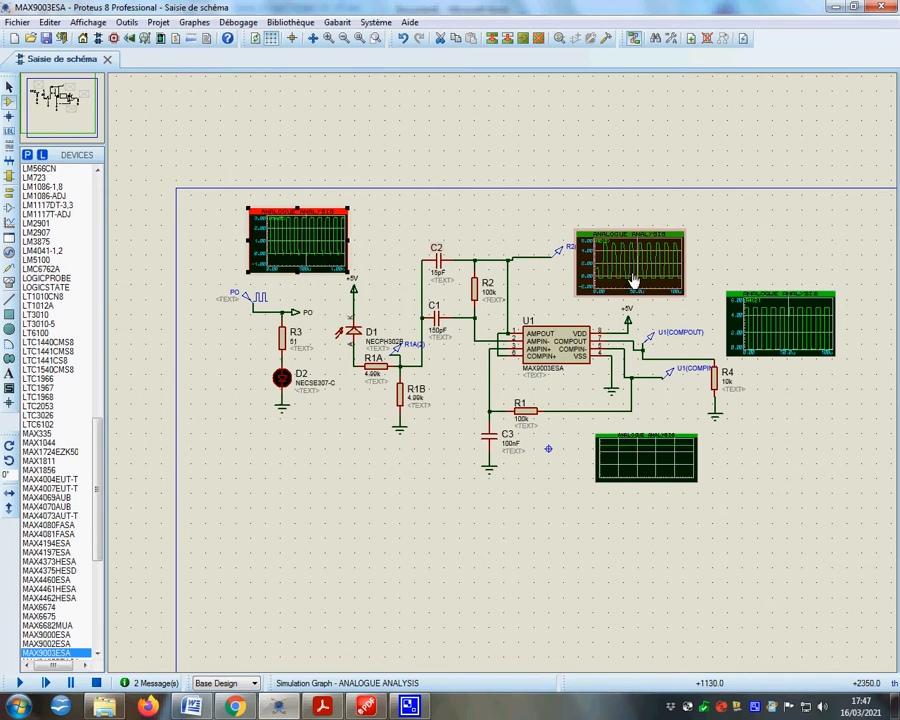
Extend the R2(2) amplifier output graph's end time to 1000u and simulate it
right_click(630, 281)
click(664, 444)
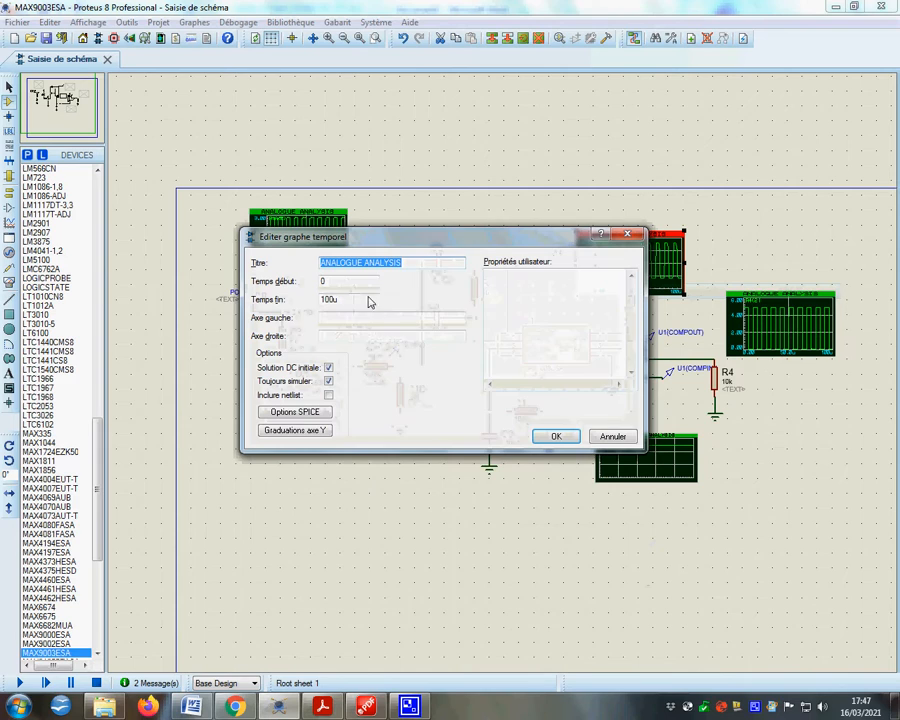
click(345, 299)
text(u)
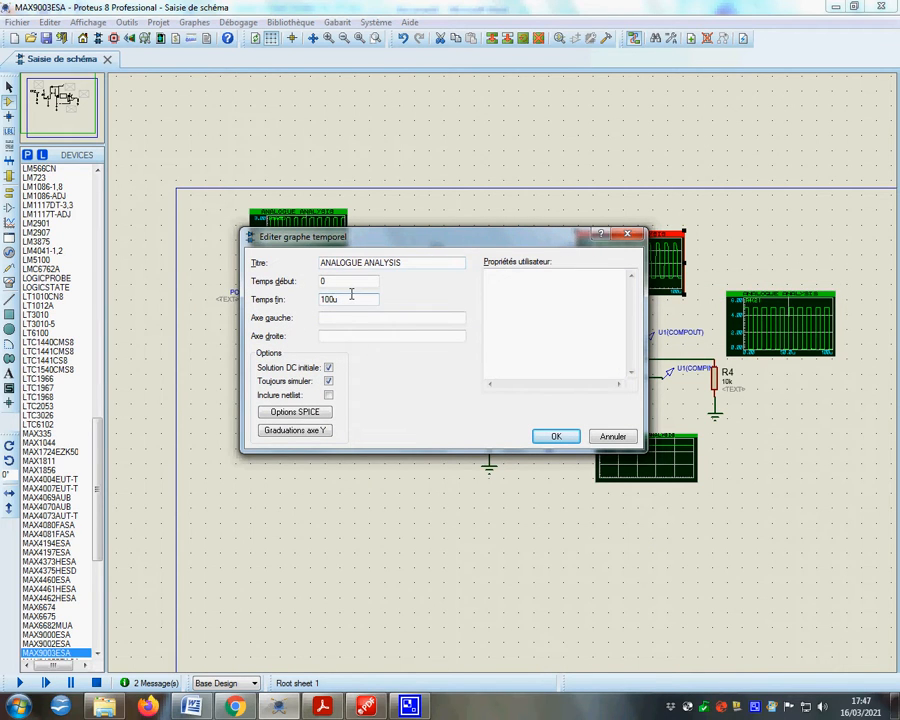
click(552, 436)
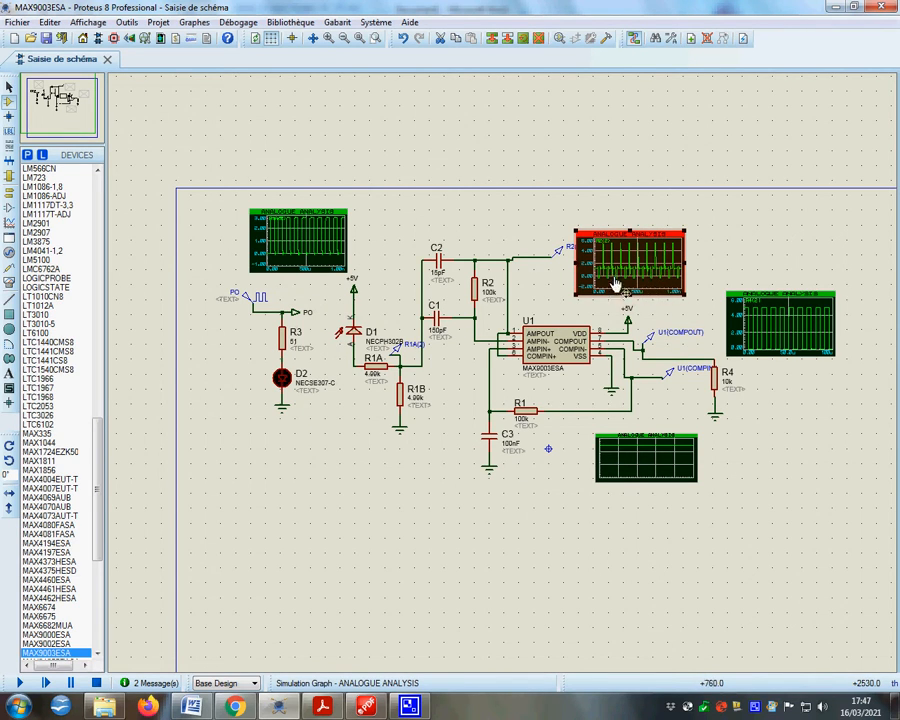
Extend the comparator output graph near R4 to an end time of 1000u and simulate it
right_click(766, 343)
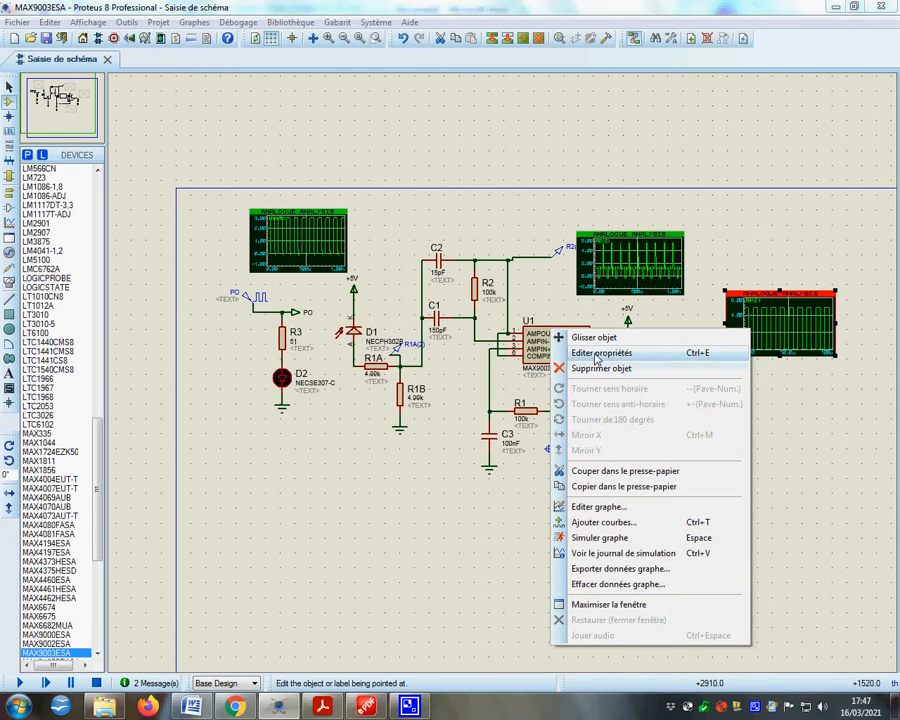
click(585, 345)
click(337, 297)
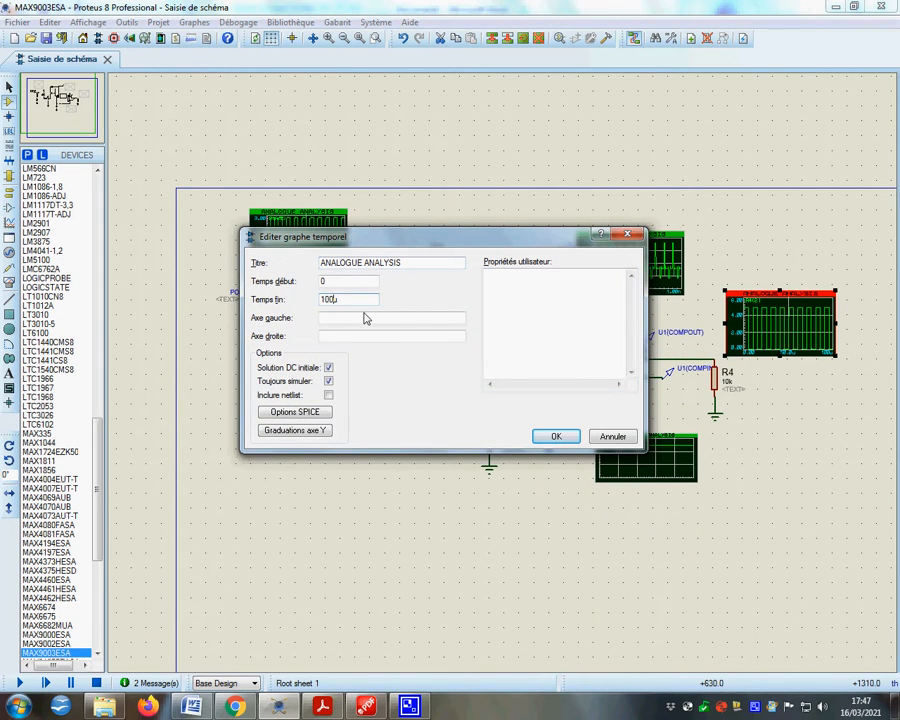
click(553, 436)
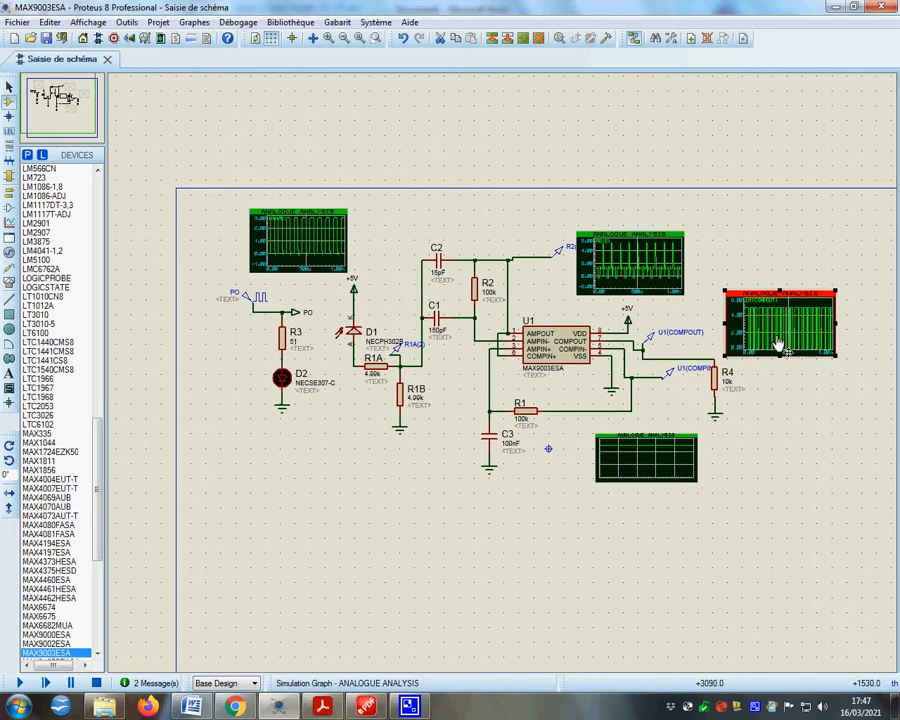
Examine the simulated comparator output waveform near R4 and compare it with the R1A(2) photodiode signal graph
scroll(779, 345, up, 3)
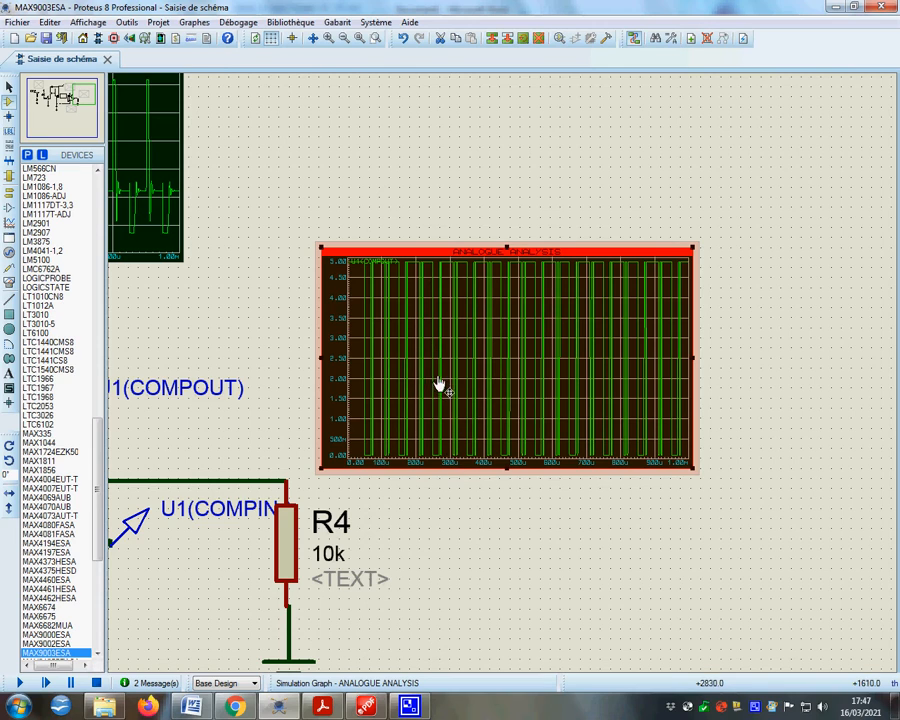
scroll(490, 412, down, 4)
scroll(422, 380, down, 1)
scroll(498, 392, up, 3)
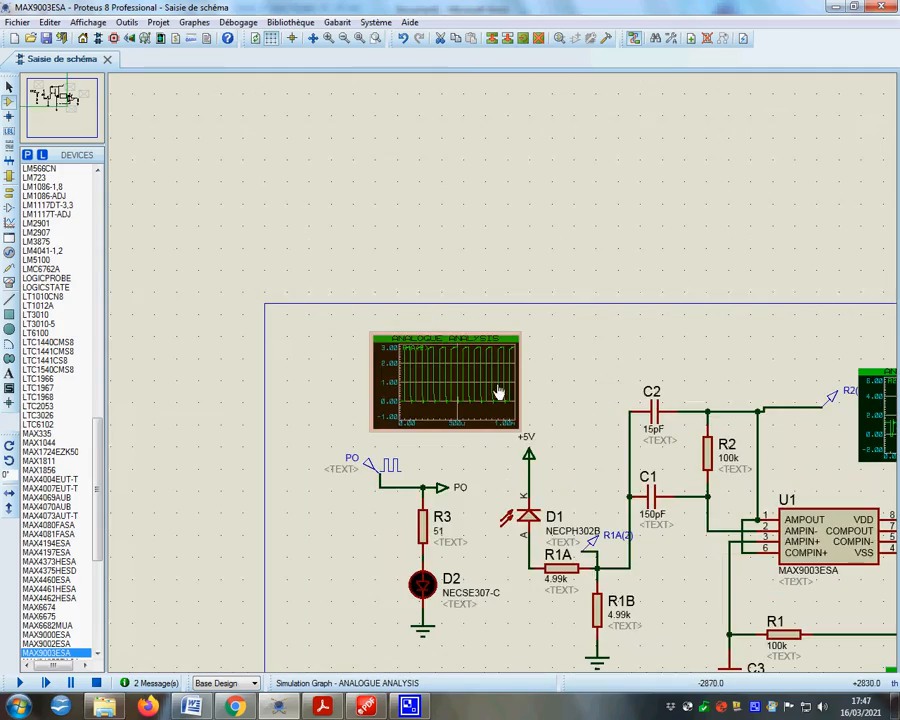
scroll(500, 388, up, 1)
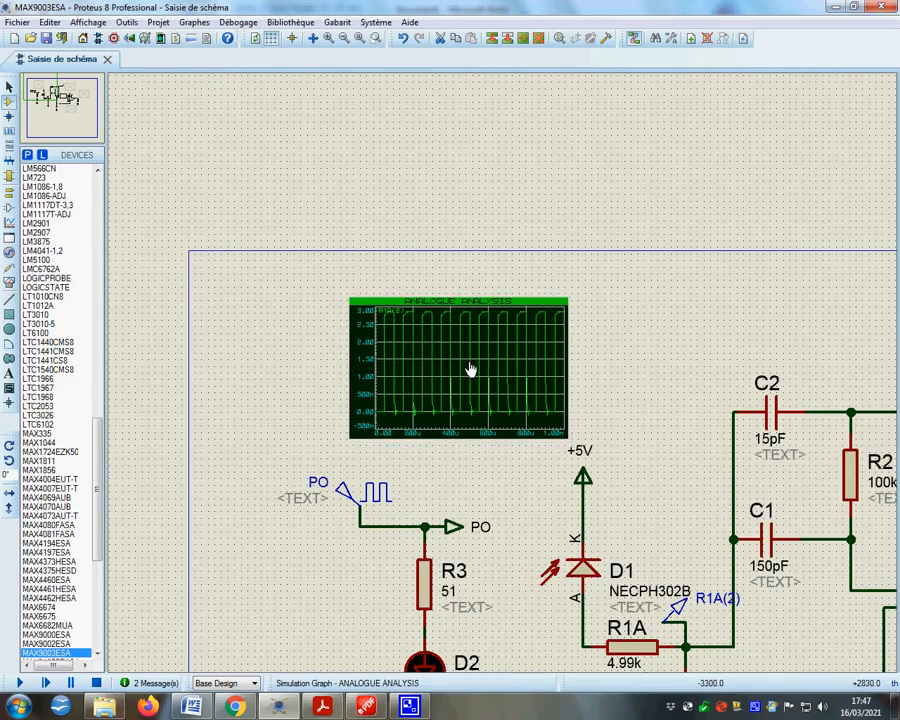
scroll(470, 370, down, 4)
scroll(720, 410, up, 4)
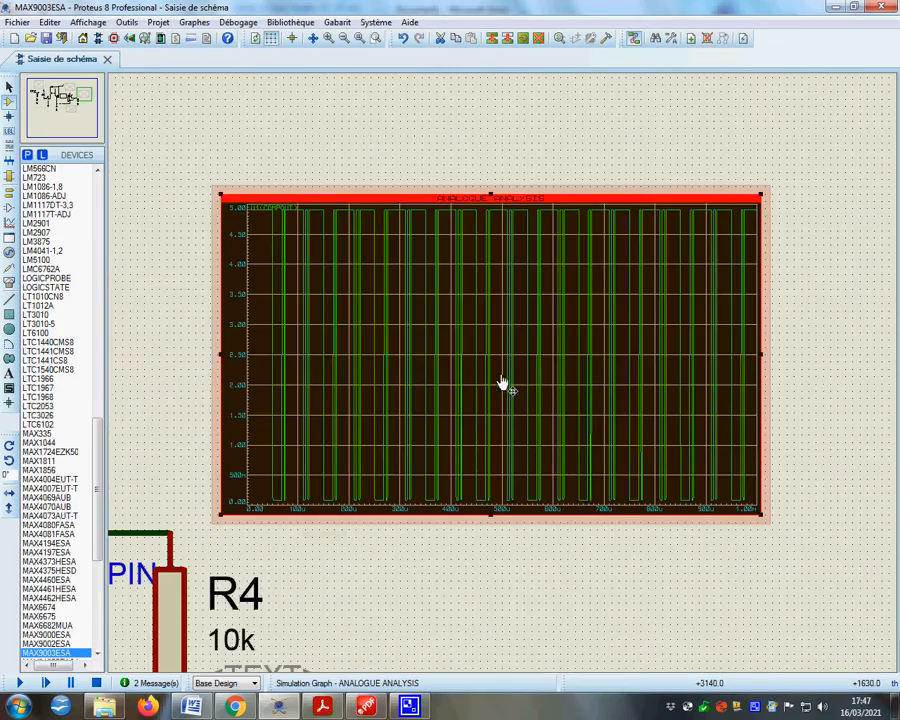
scroll(400, 415, down, 4)
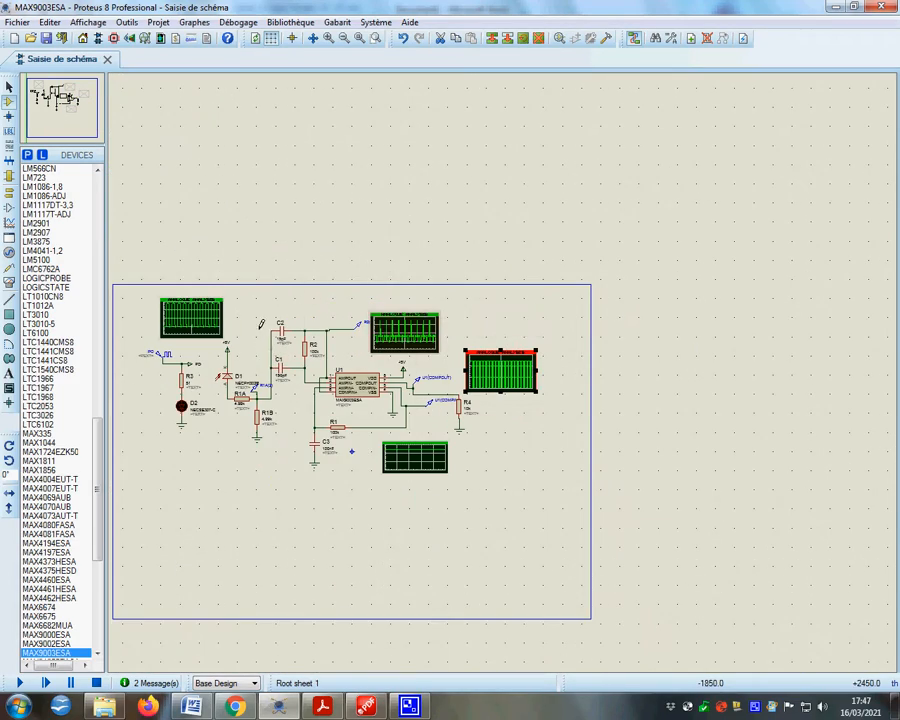
scroll(504, 381, up, 2)
scroll(524, 390, up, 1)
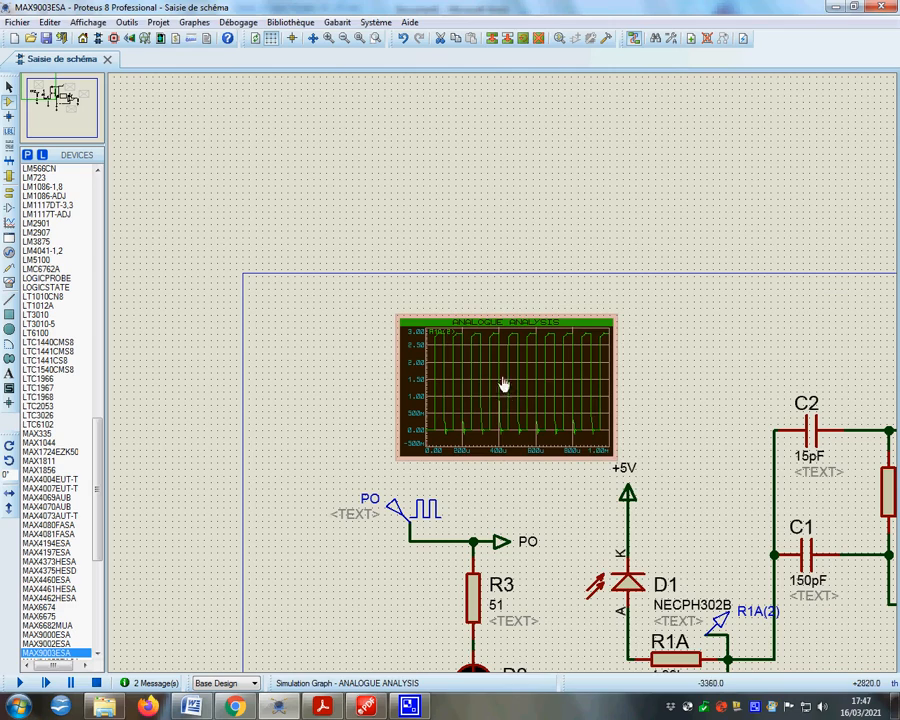
right_click(504, 384)
click(526, 391)
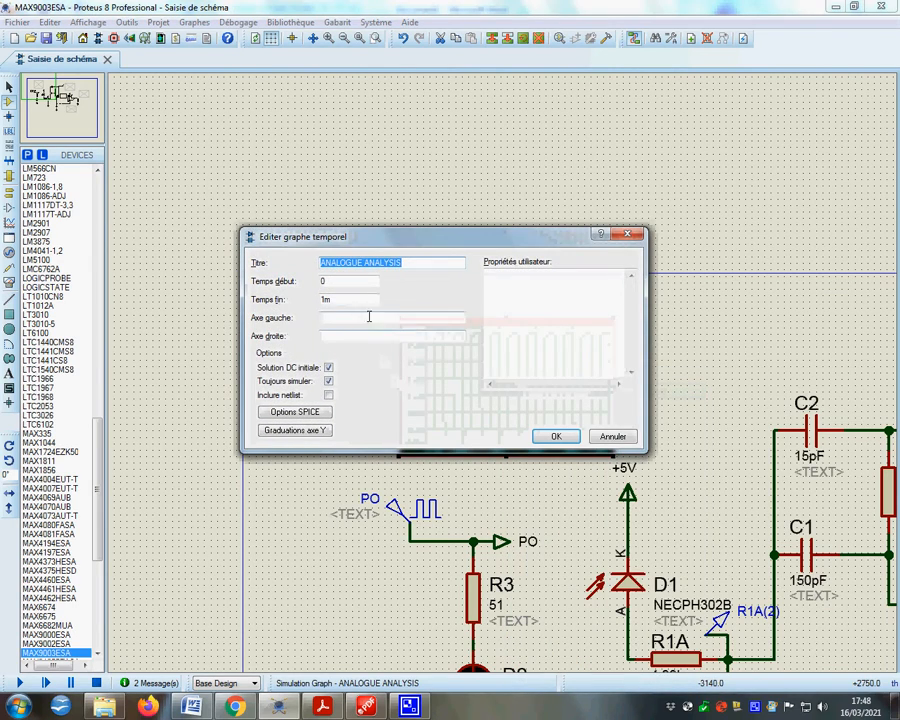
click(552, 437)
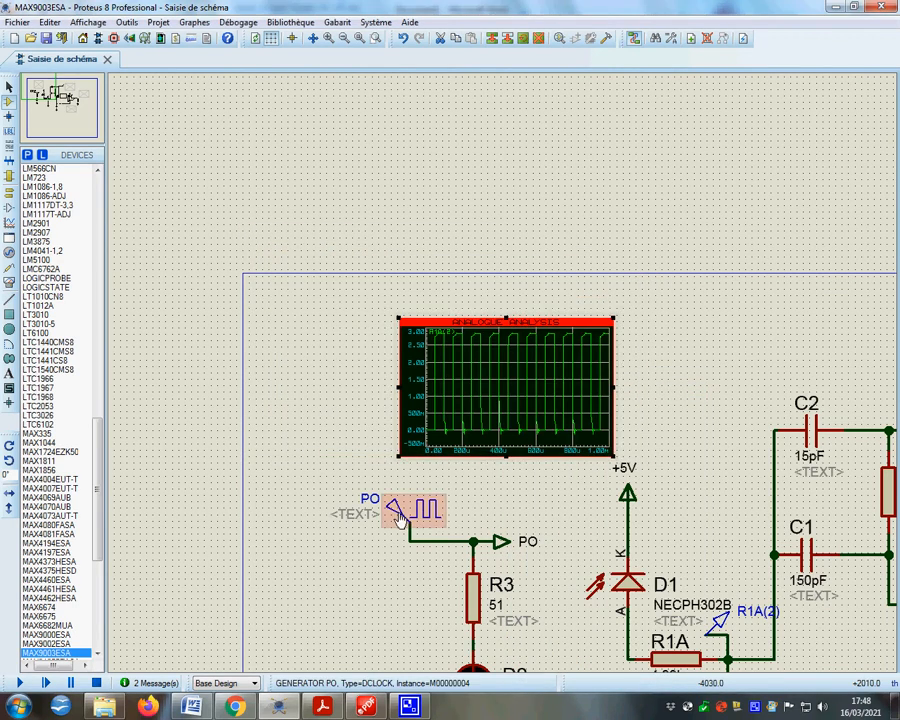
Set the frequency of the PO clock generator to 100k Hz
right_click(398, 515)
click(462, 526)
click(531, 284)
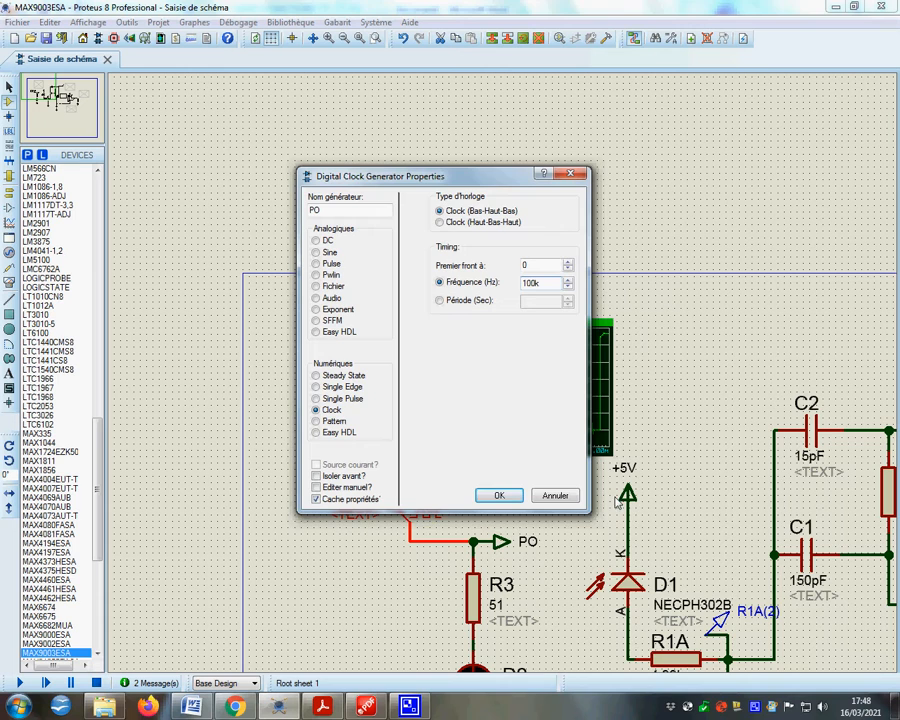
click(499, 495)
Switch back to the Proteus schematic and simulate the R2(2) amplifier output graph with an end time of 100u
click(278, 706)
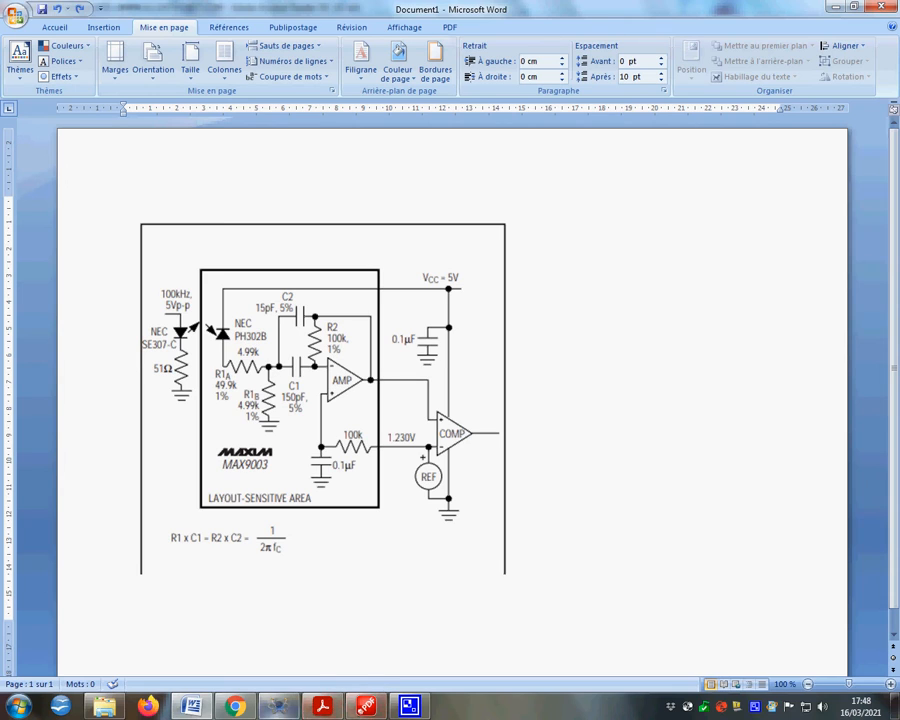
key(alt+Tab)
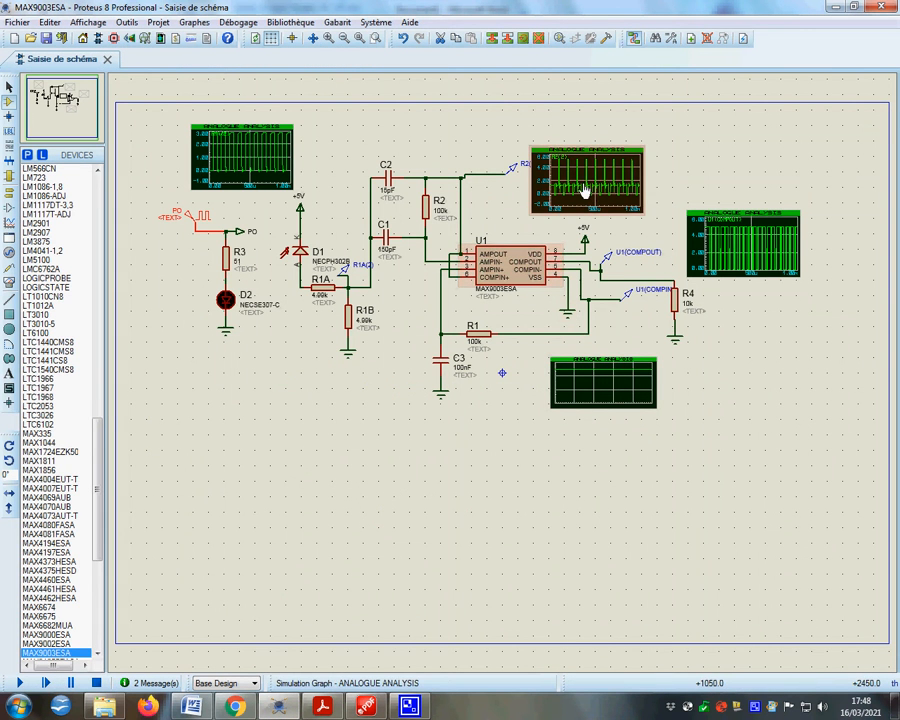
key(space)
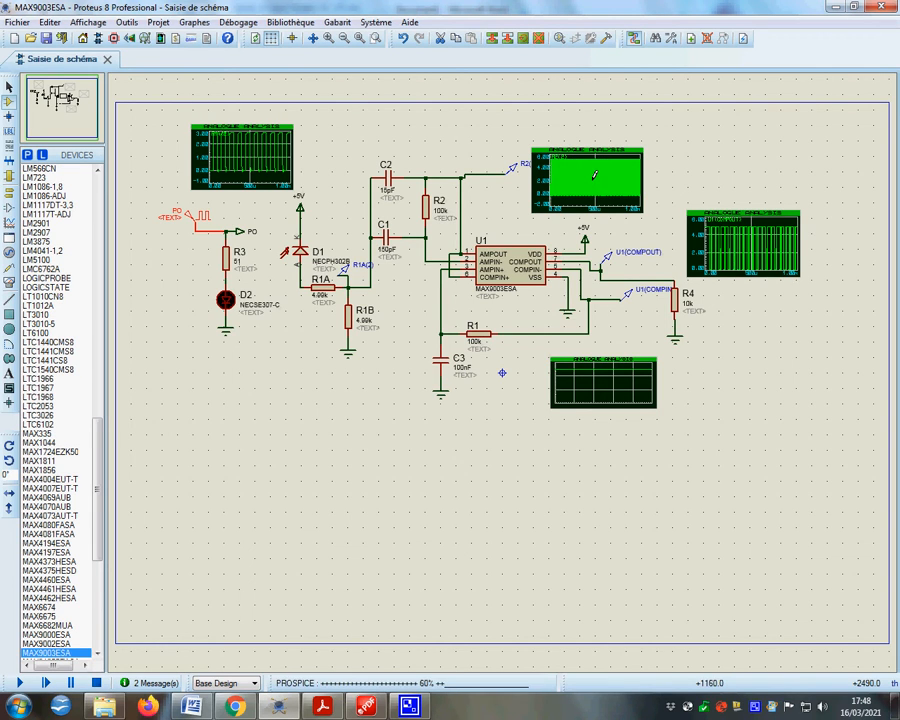
right_click(599, 167)
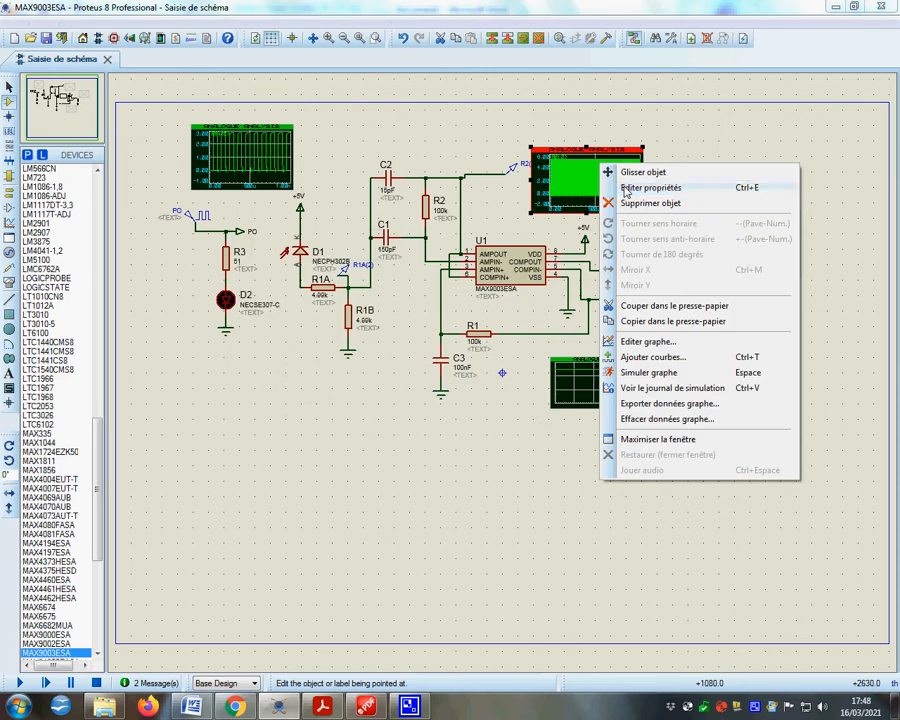
click(626, 189)
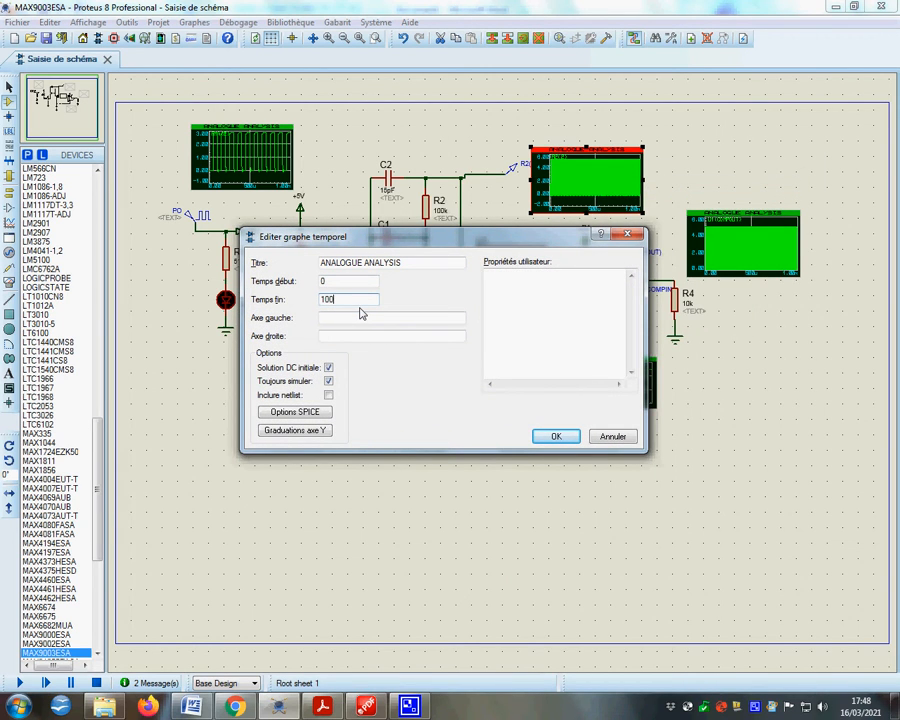
click(556, 436)
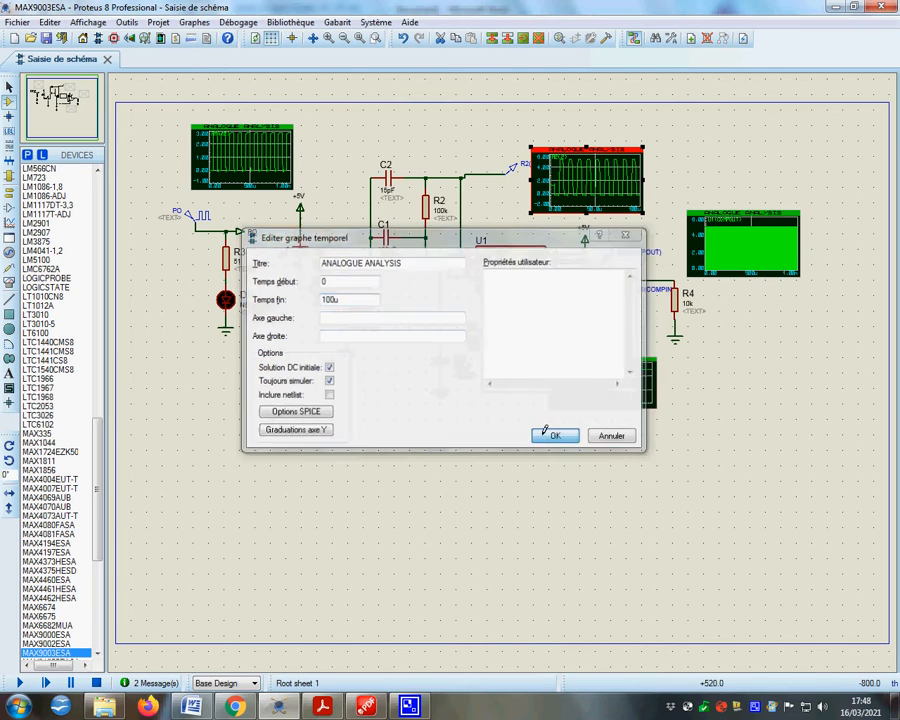
Shorten the U1(COMPOUT) comparator output graph's end time to 100u and simulate it
right_click(745, 232)
click(625, 253)
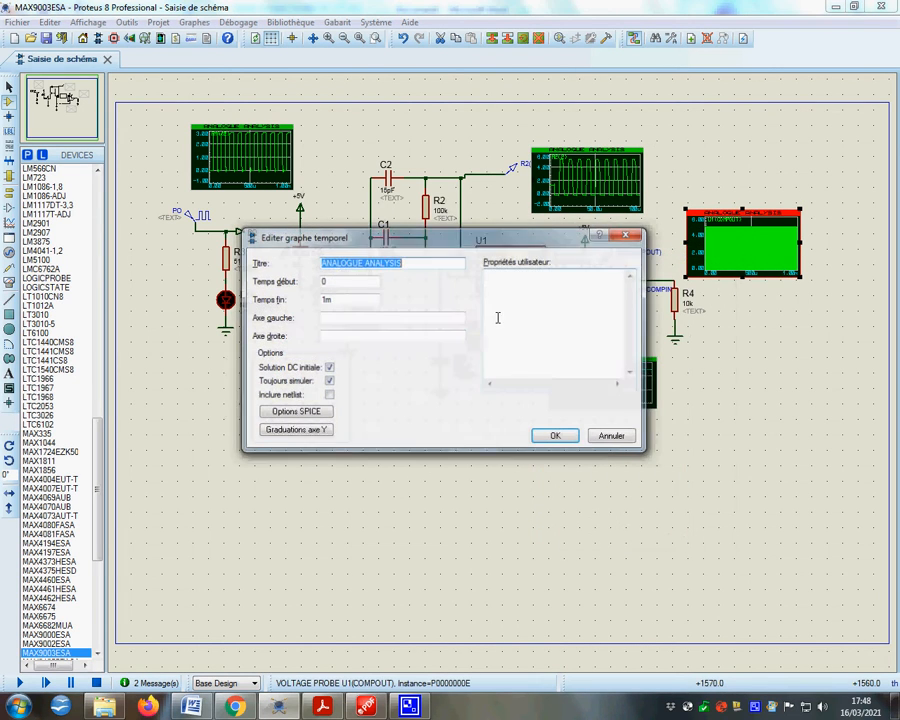
click(326, 299)
double_click(326, 299)
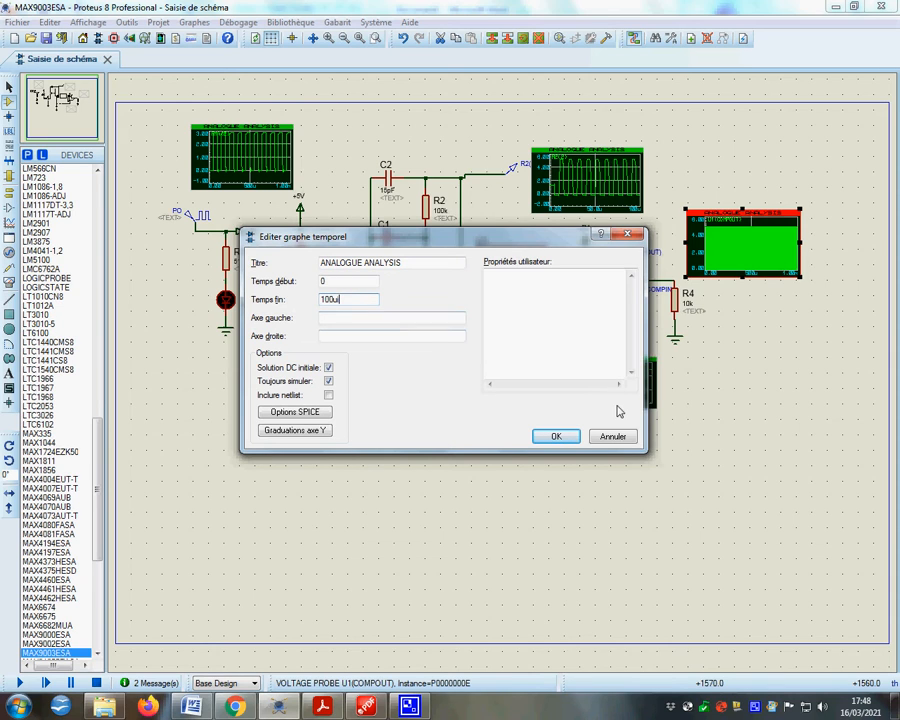
click(558, 436)
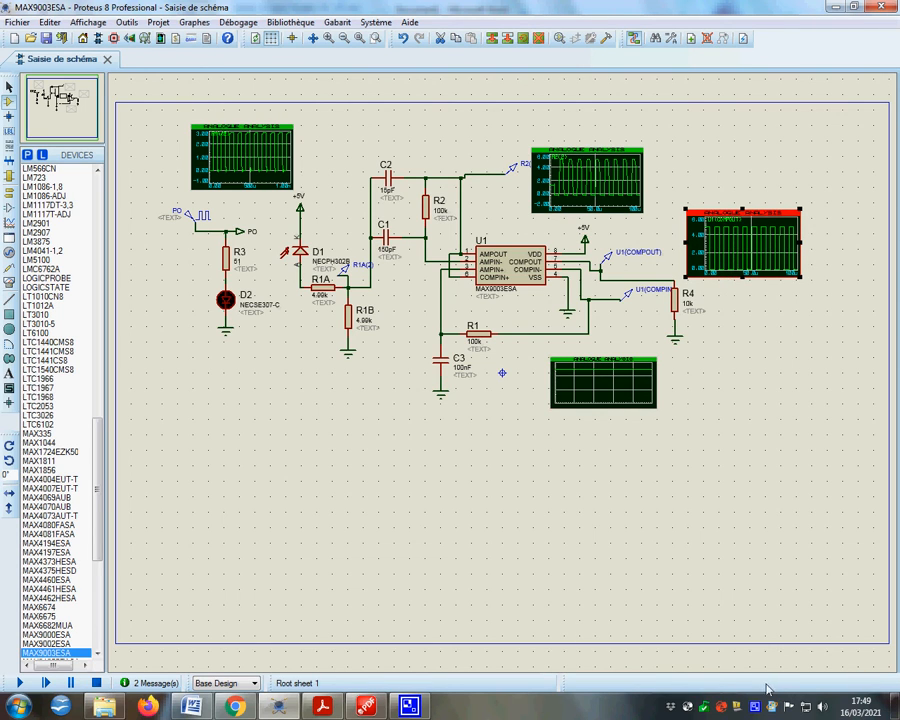
scroll(556, 393, up, 5)
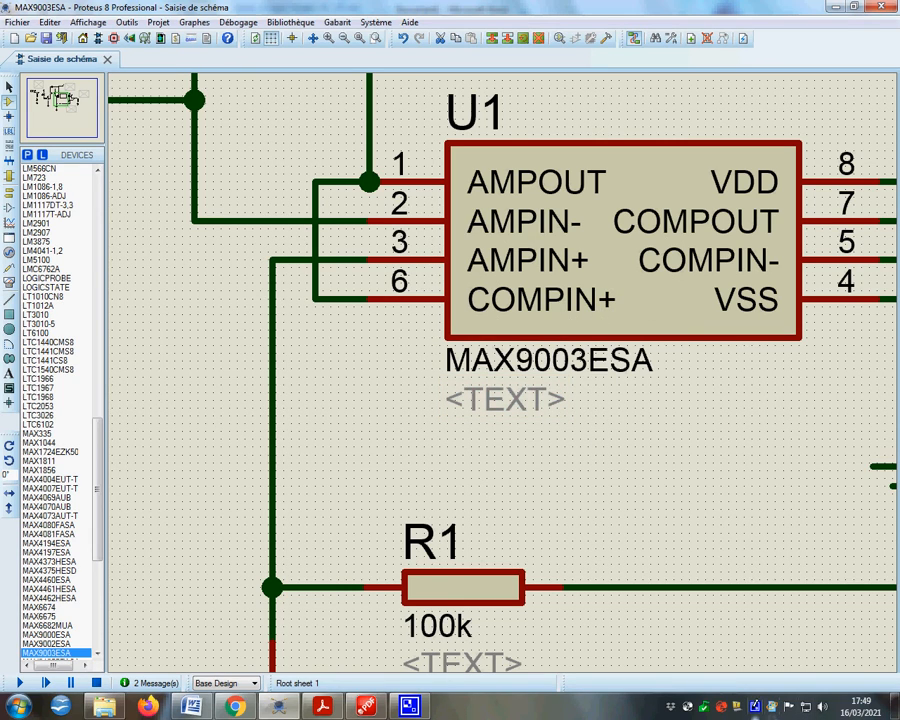
right_click(756, 705)
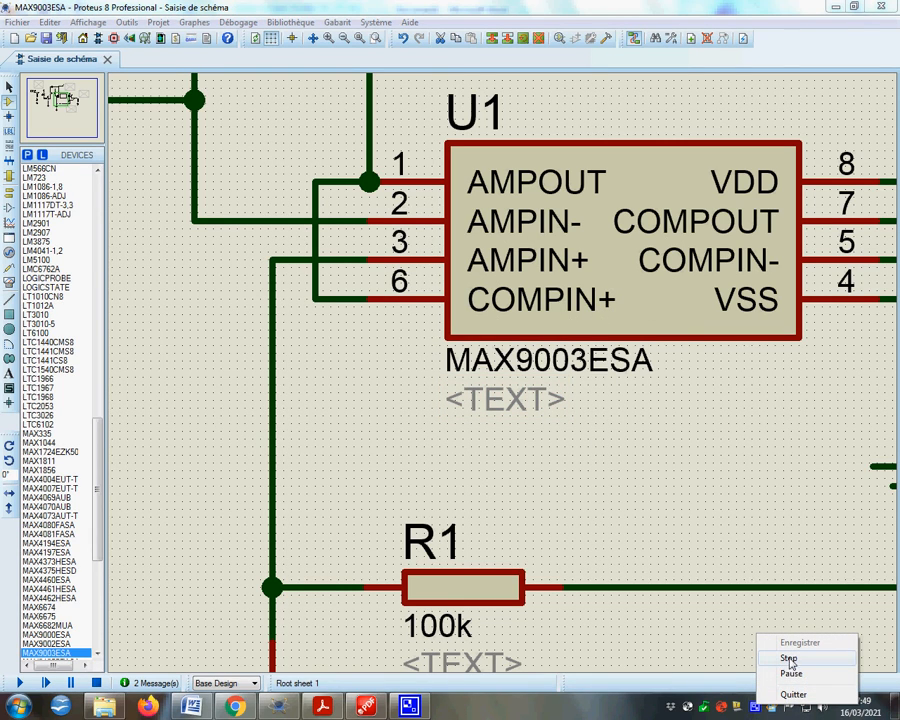